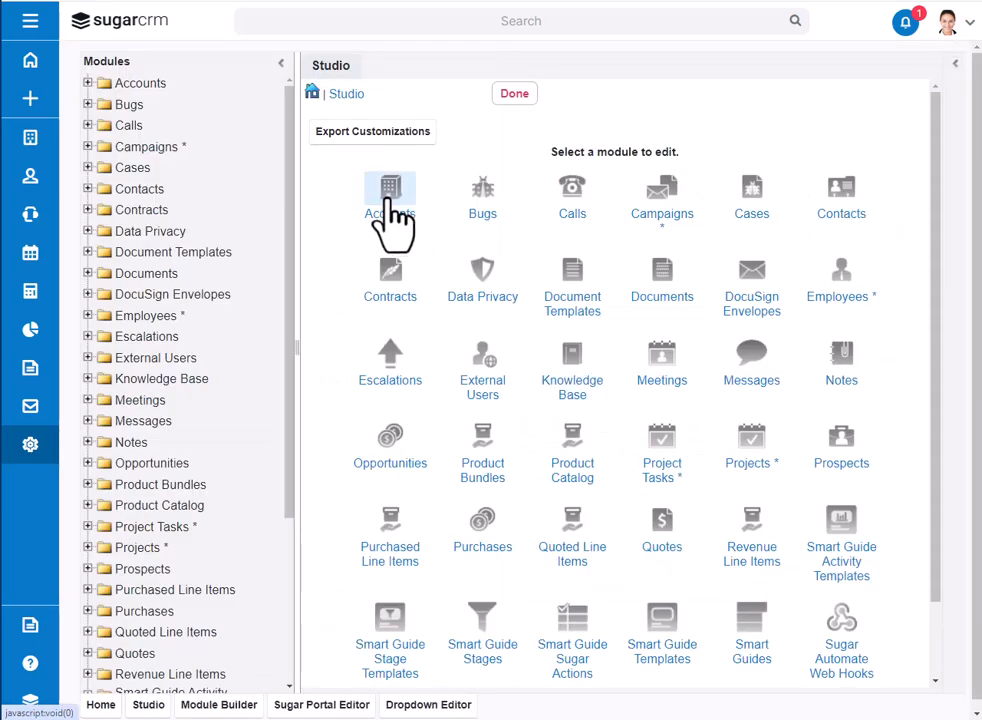
- Open the Record View layout of the Accounts module for editing
left_click(386, 190)
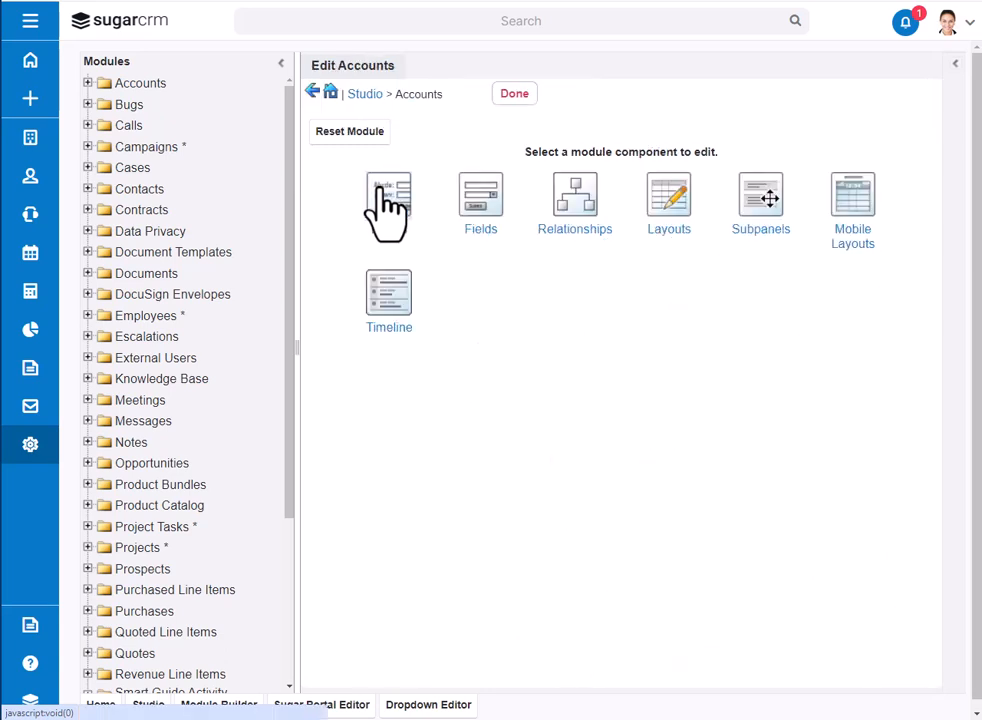
left_click(672, 200)
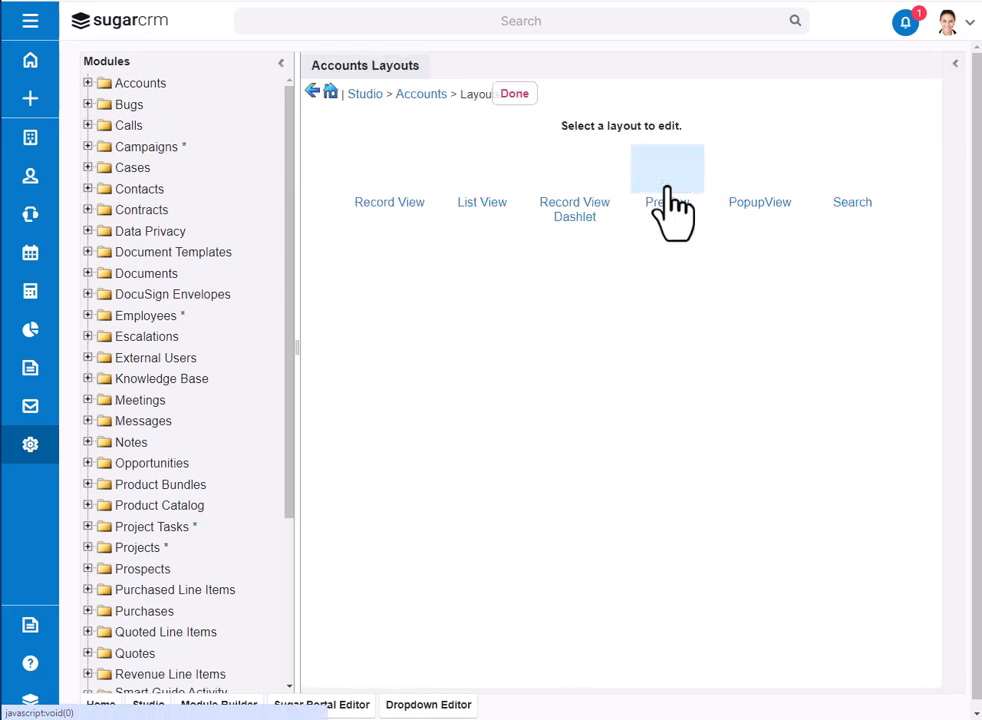
left_click(403, 172)
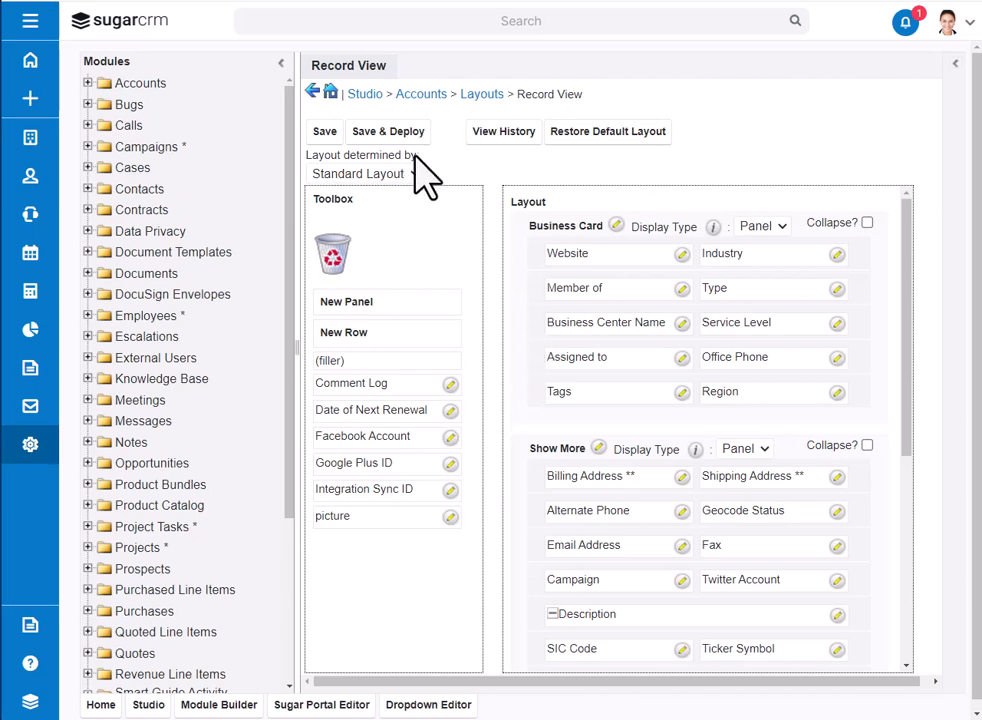
- Add a panel between Business Card and Show More containing only the Billing Address and Shipping Address row, and save the layout
left_click_drag(360, 308, 666, 430)
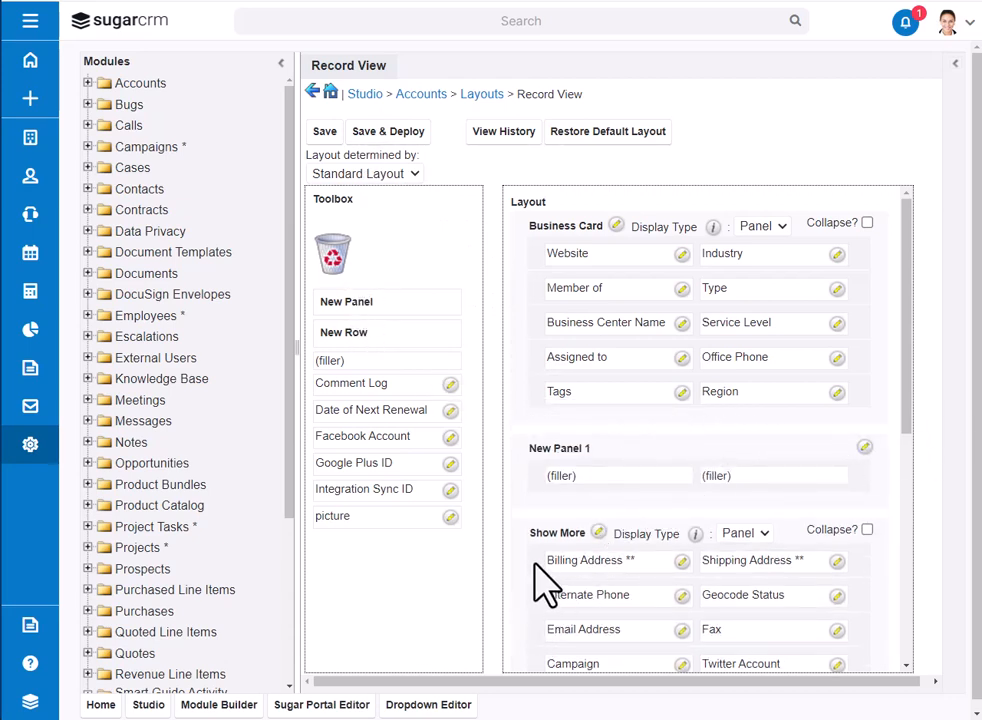
left_click_drag(534, 564, 545, 501)
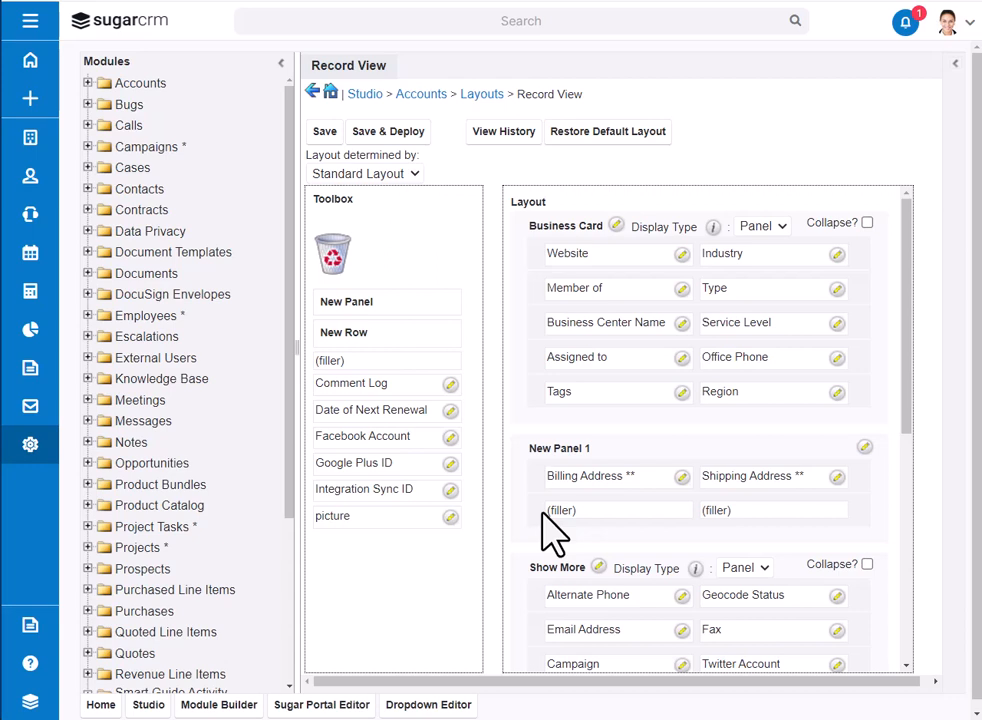
left_click_drag(552, 530, 280, 266)
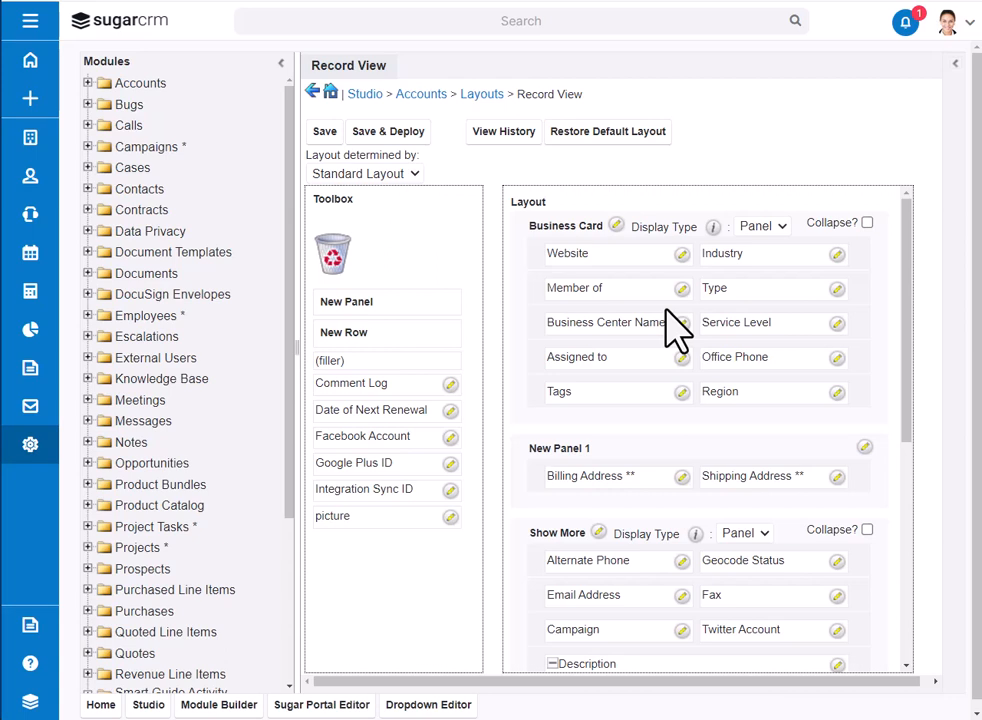
left_click(324, 131)
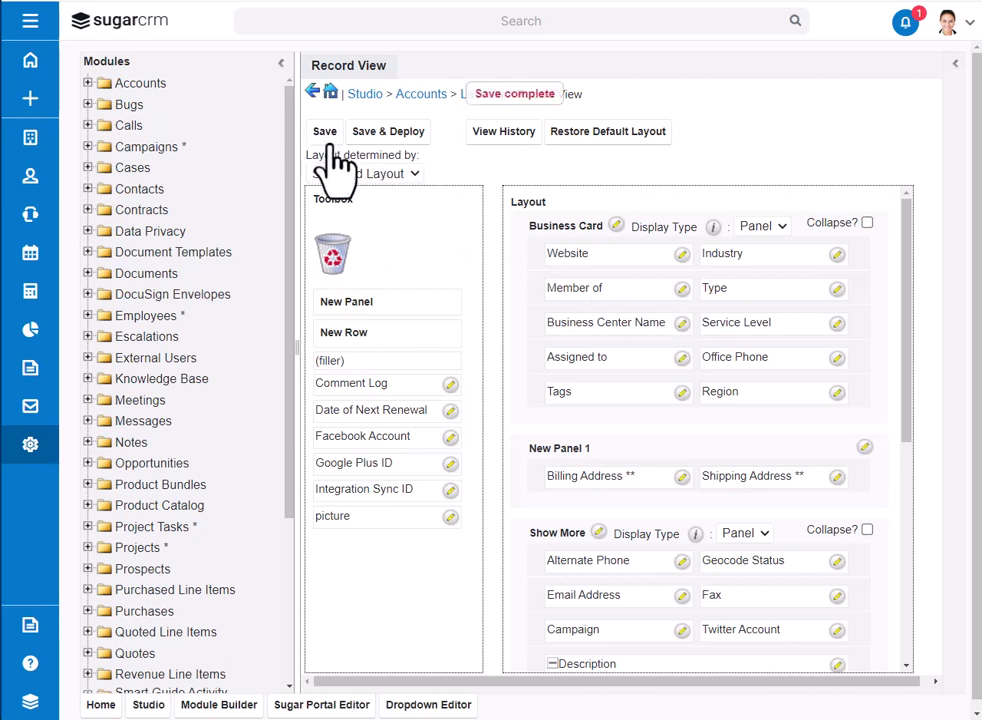
- Set the display type of New Panel 1, Show More and Sugar Hint to Tab and save the layout
left_click(745, 450)
left_click(748, 481)
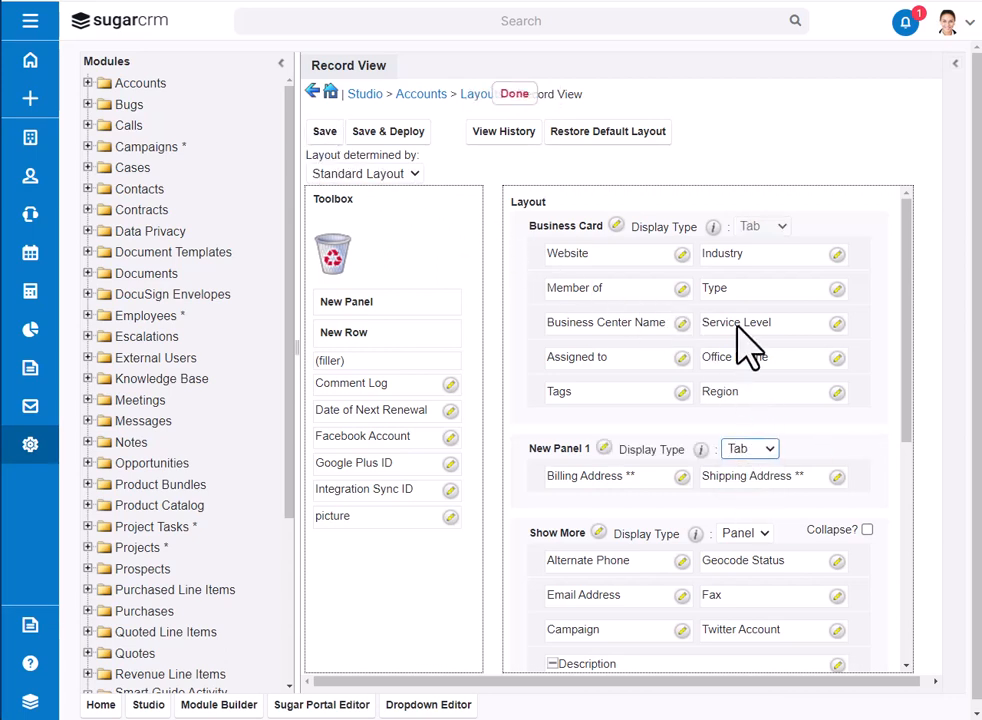
left_click(762, 533)
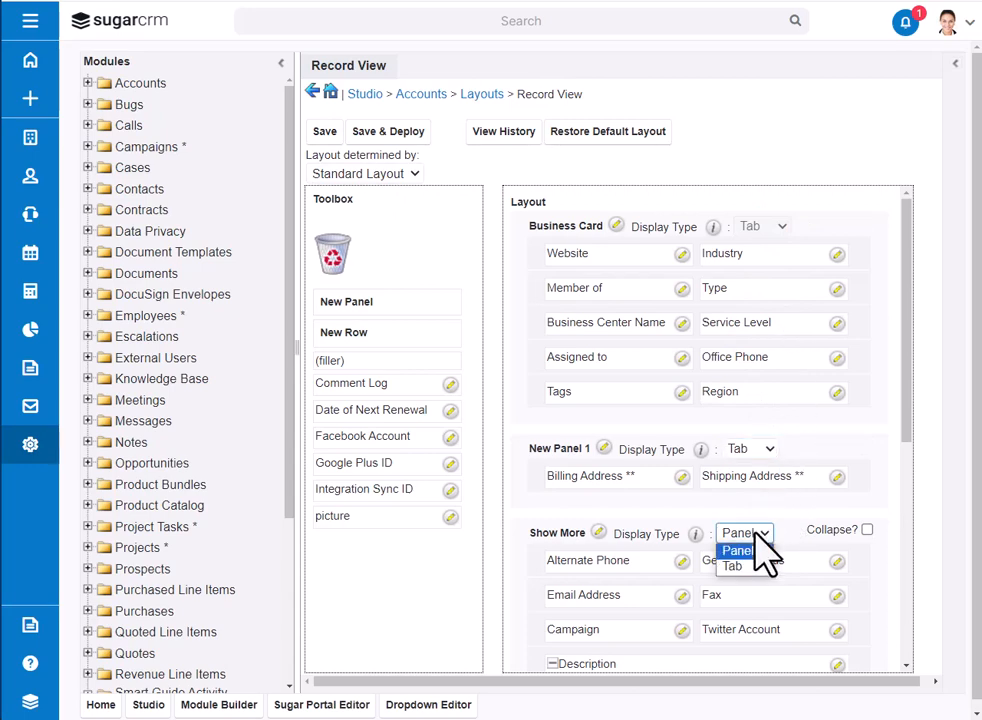
left_click(744, 573)
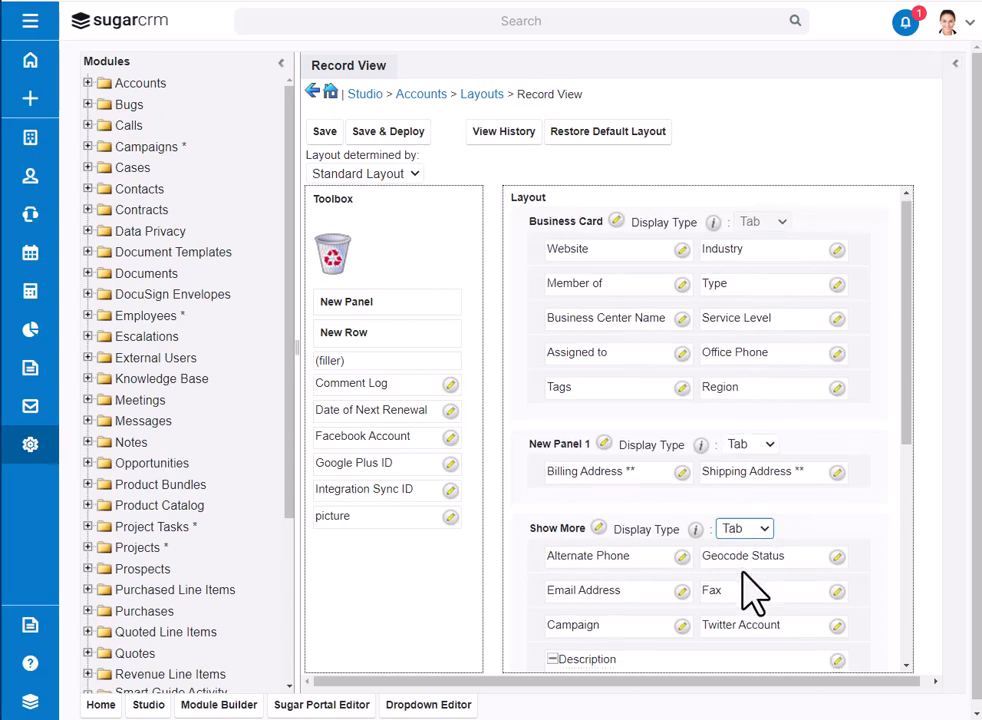
scroll(752, 590, "down", 3)
left_click(752, 592)
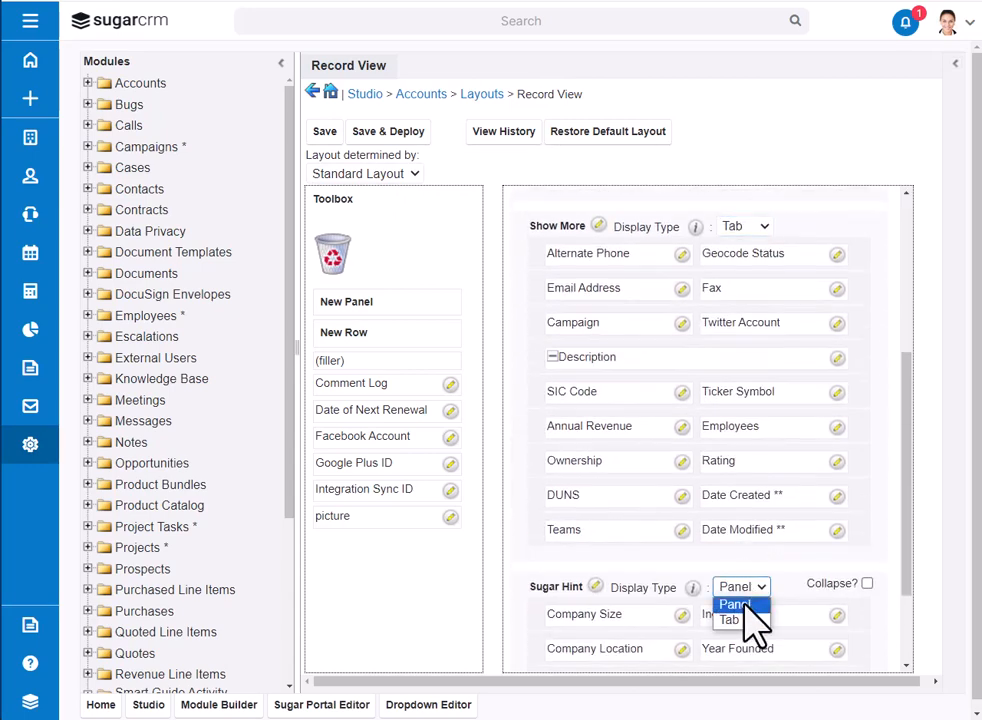
left_click(745, 619)
scroll(748, 620, "down", 1)
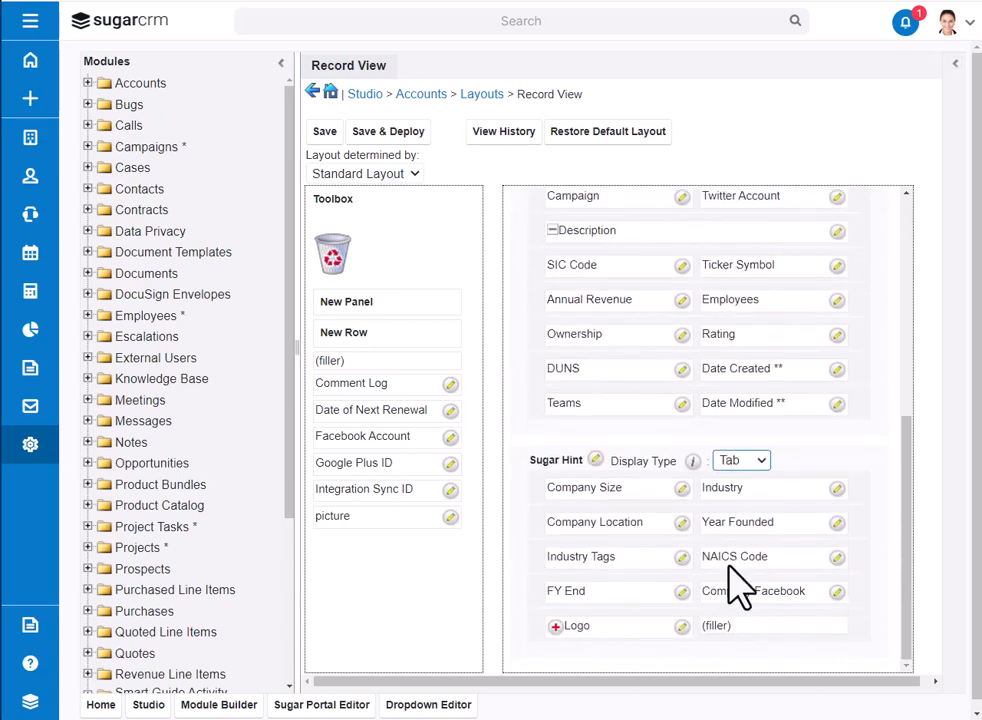
scroll(740, 585, "up", 5)
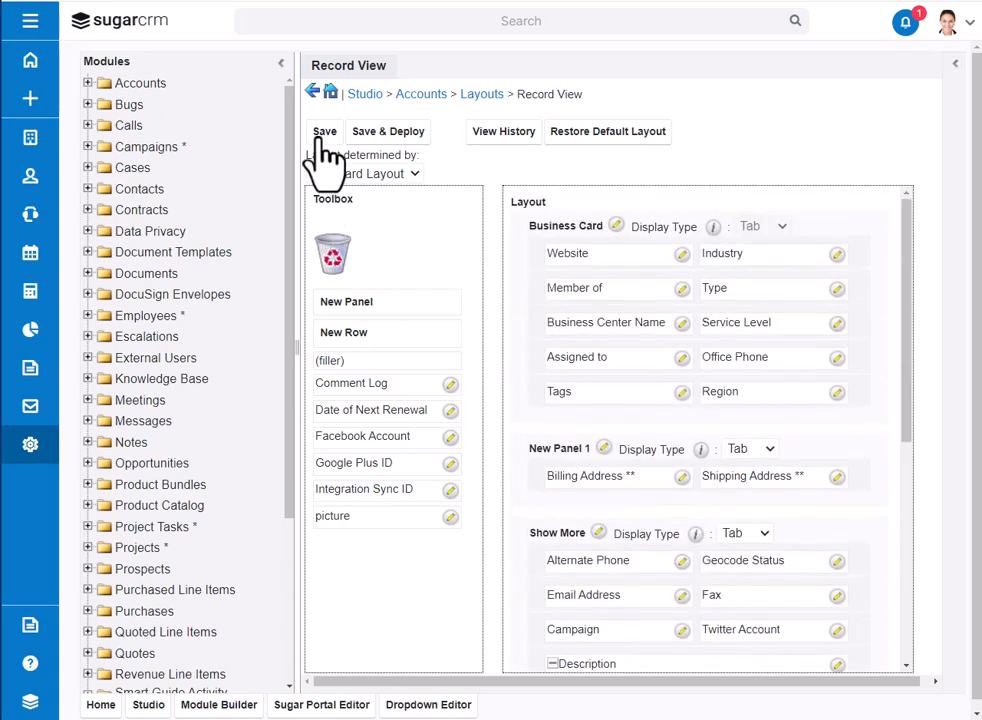
left_click(325, 135)
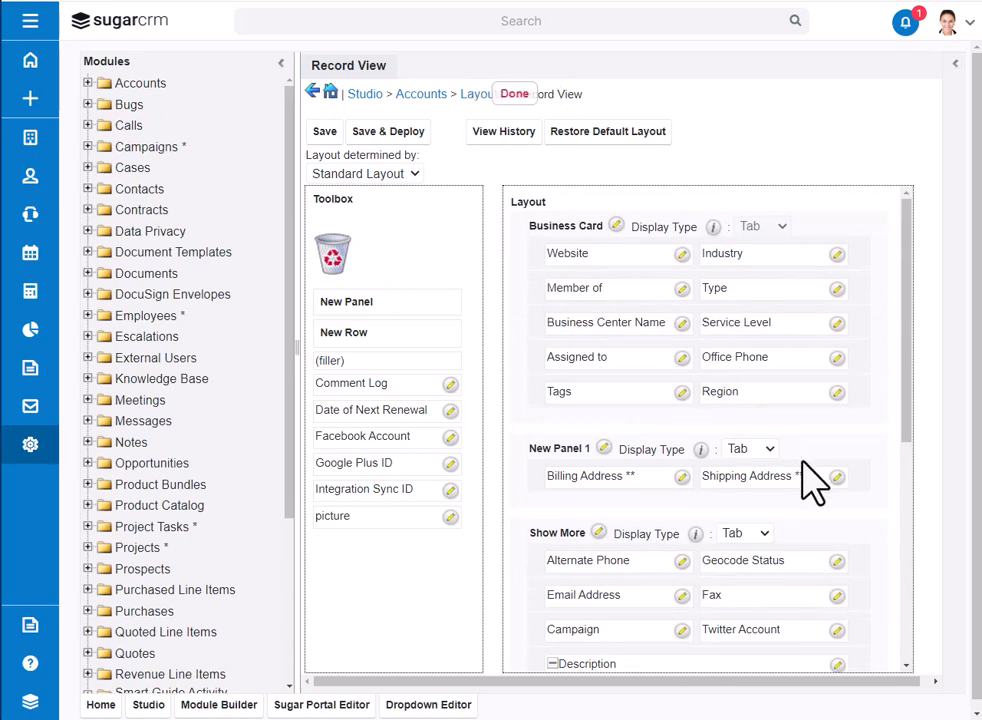
- Change the label of New Panel 1 to Addresses and save it
left_click(603, 449)
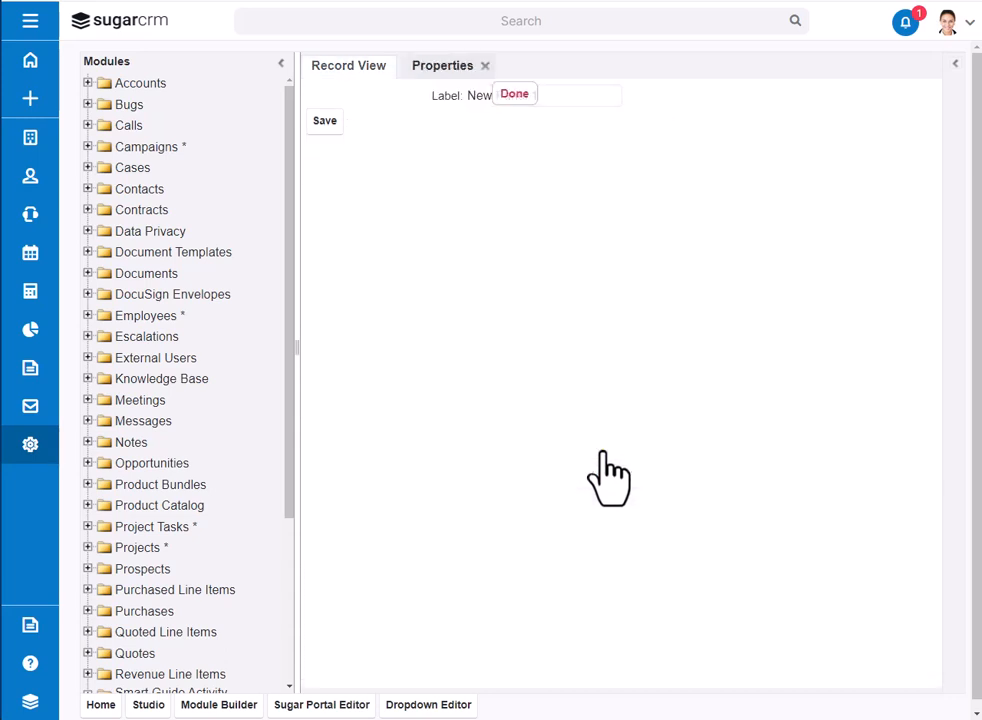
left_click(560, 97)
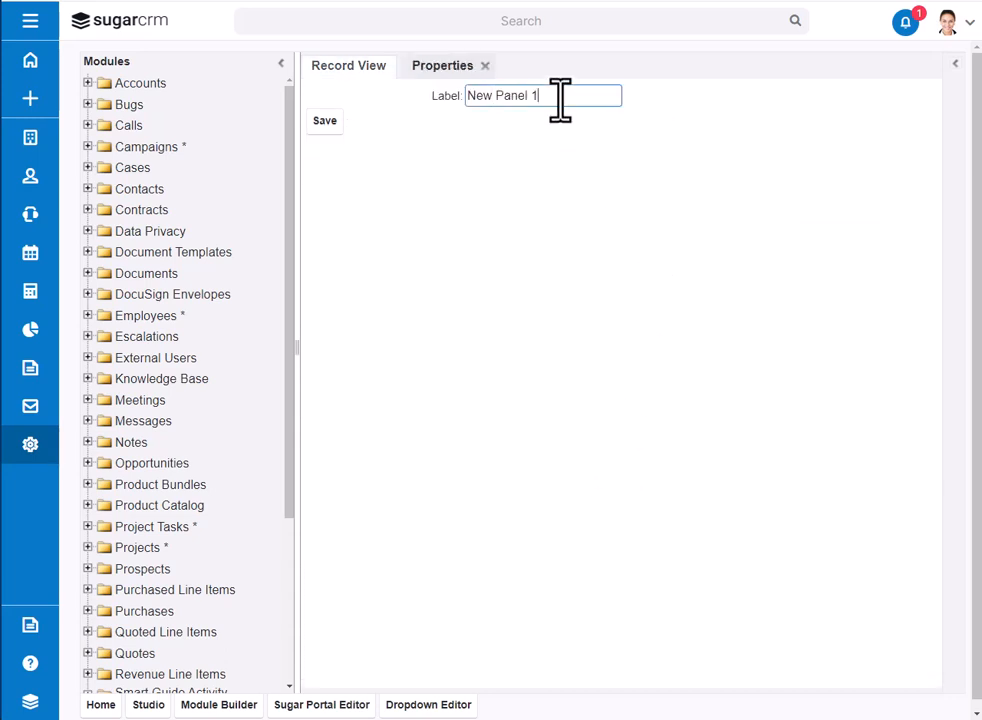
left_click_drag(560, 97, 451, 103)
type("Addresses")
left_click(324, 121)
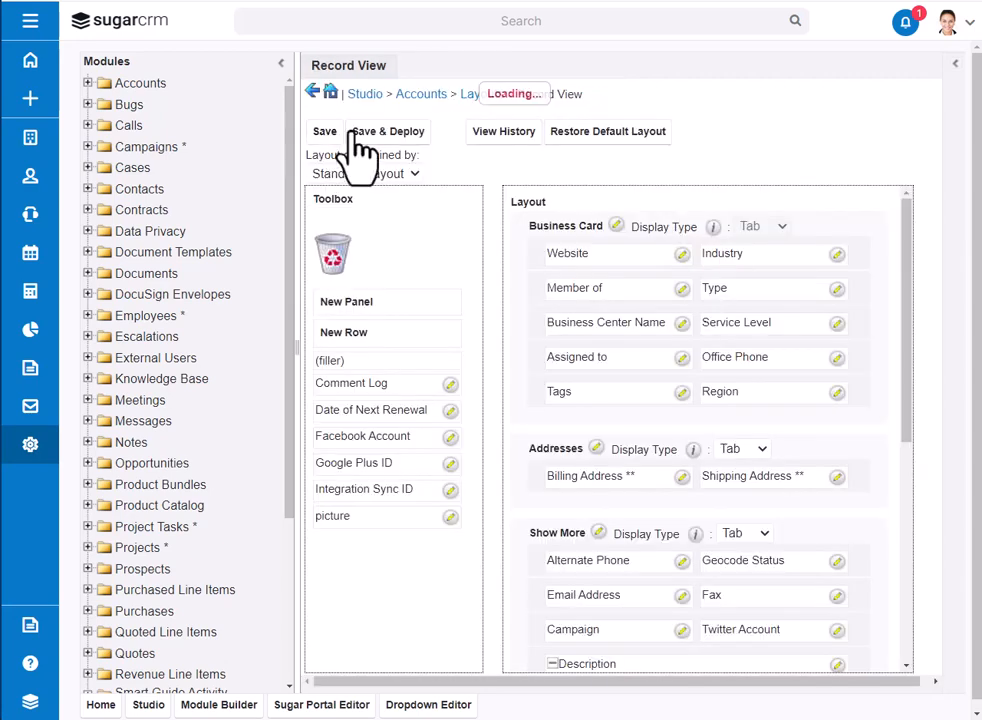
- Change the label of the Show More panel to More Info and save it
left_click(598, 533)
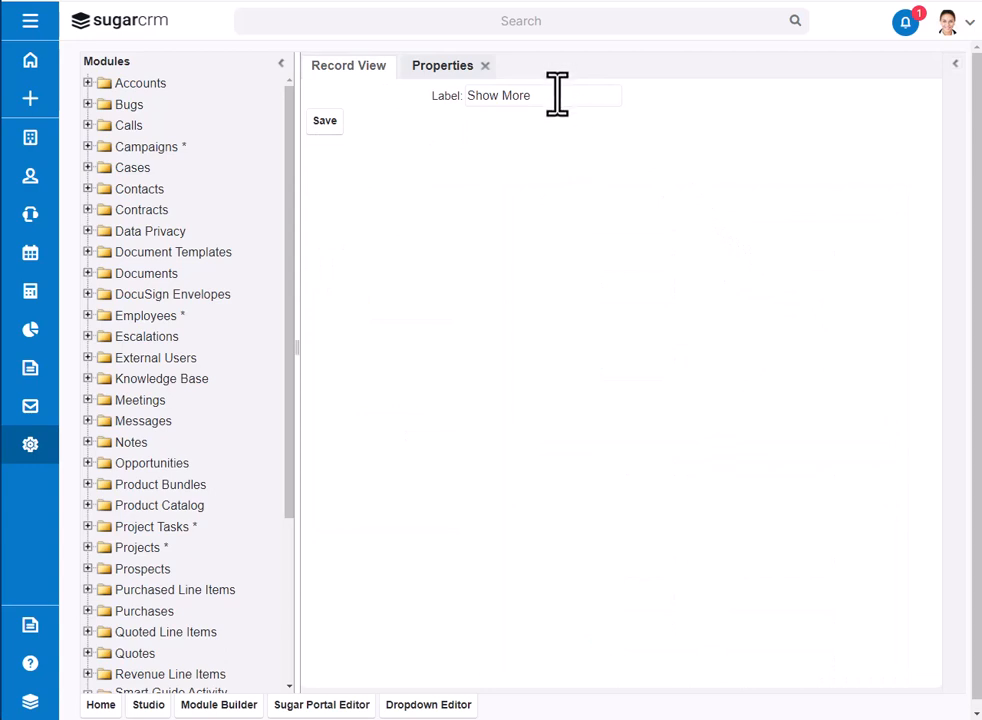
left_click_drag(557, 96, 465, 97)
left_click(324, 121)
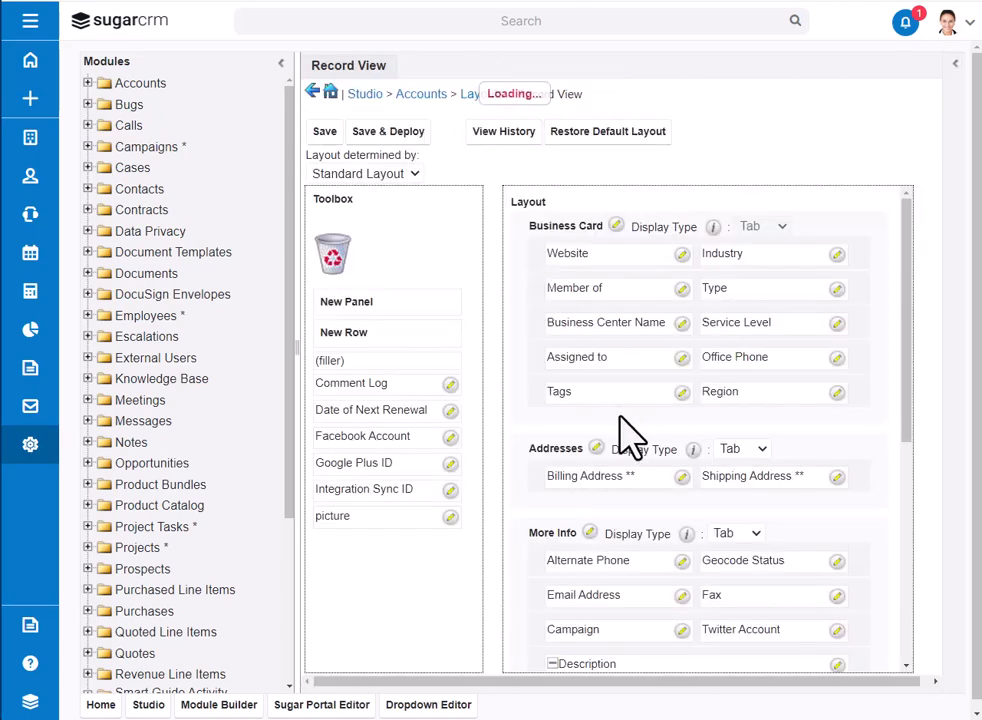
- Remove SIC Code, Ticker Symbol, Annual Revenue, Employees, Ownership, Rating and DUNS from More Info, leaving Date Created beside Date Modified above Teams
scroll(625, 432, "down", 3)
scroll(750, 515, "down", 3)
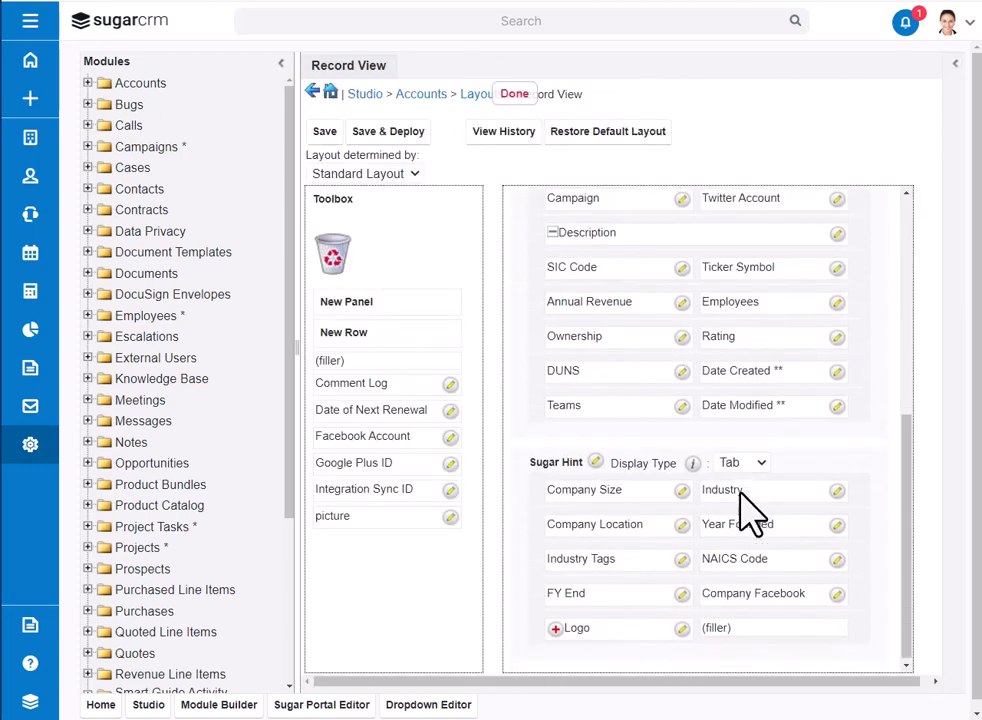
scroll(741, 493, "up", 2)
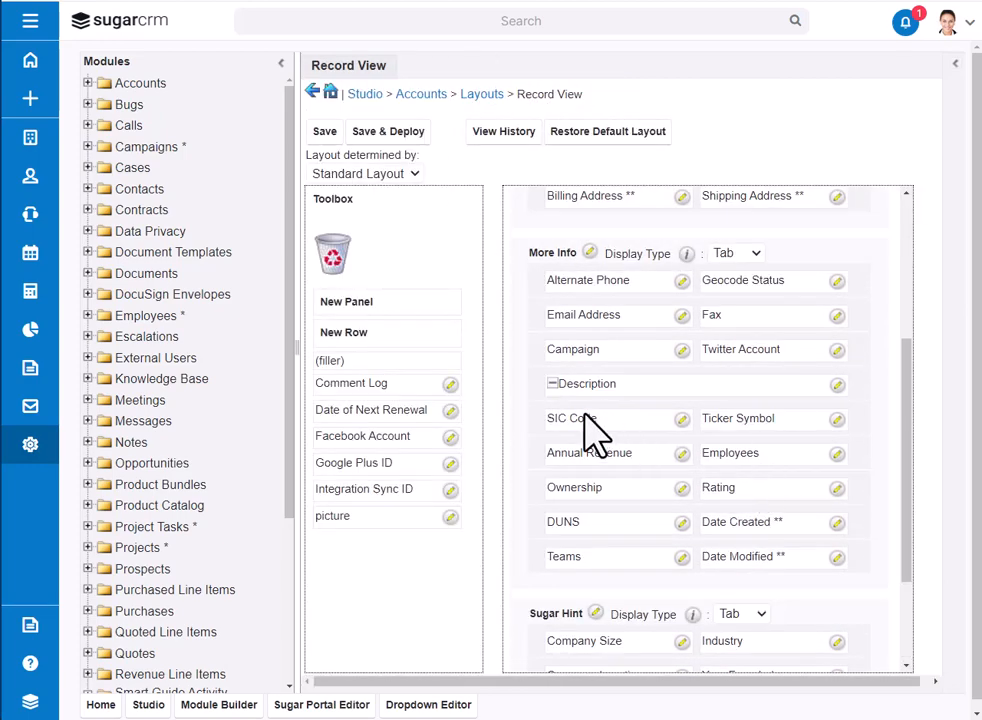
left_click_drag(535, 422, 322, 258)
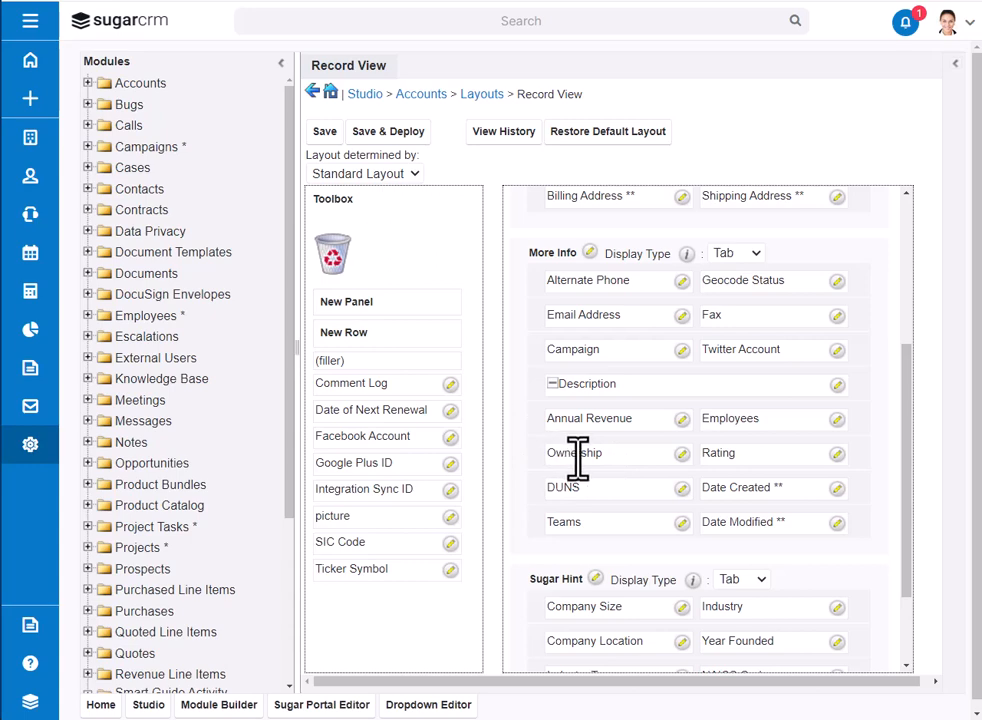
left_click_drag(578, 458, 329, 276)
left_click_drag(537, 456, 268, 258)
left_click_drag(549, 433, 381, 281)
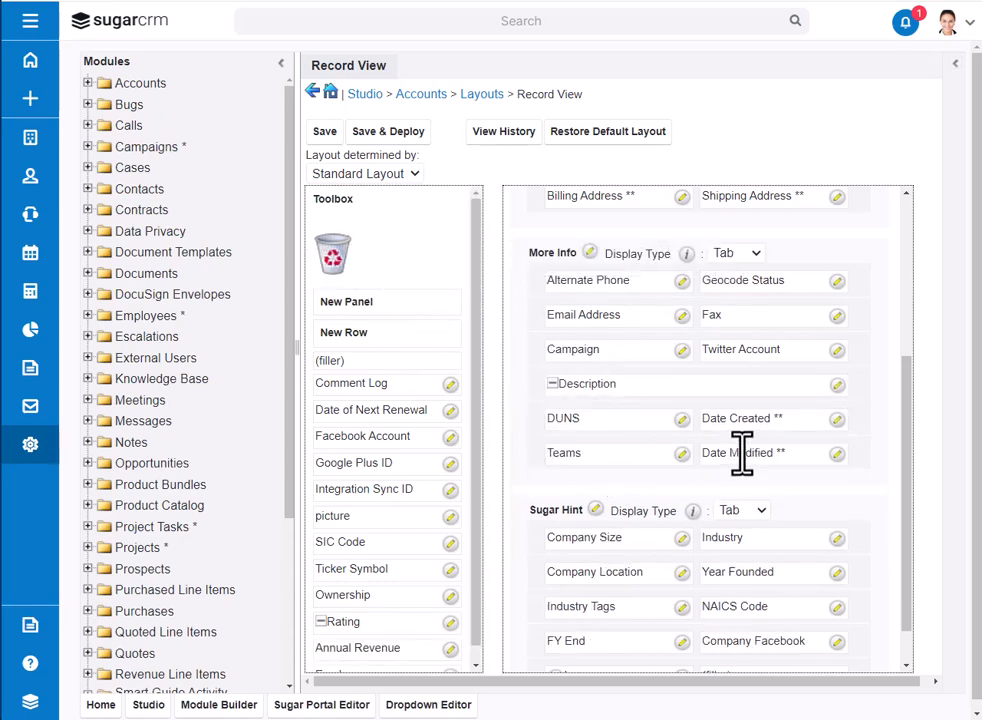
left_click_drag(741, 455, 315, 250)
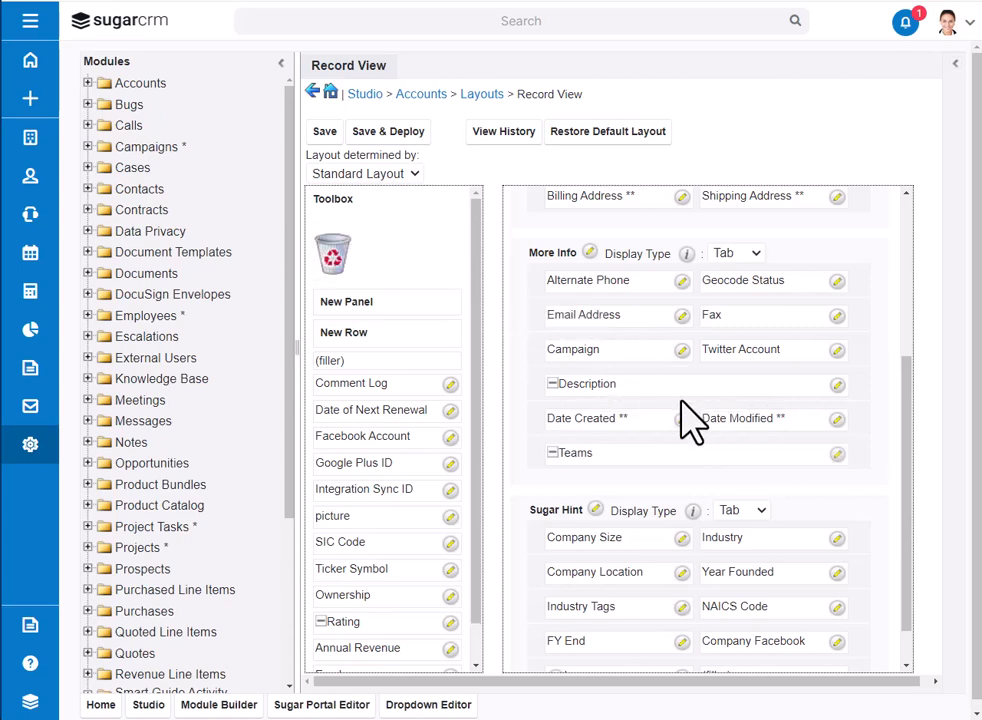
- Move Teams and Assigned to side by side into a row below Tags in the Business Card panel, and save and deploy the layout
scroll(680, 450, "up", 5)
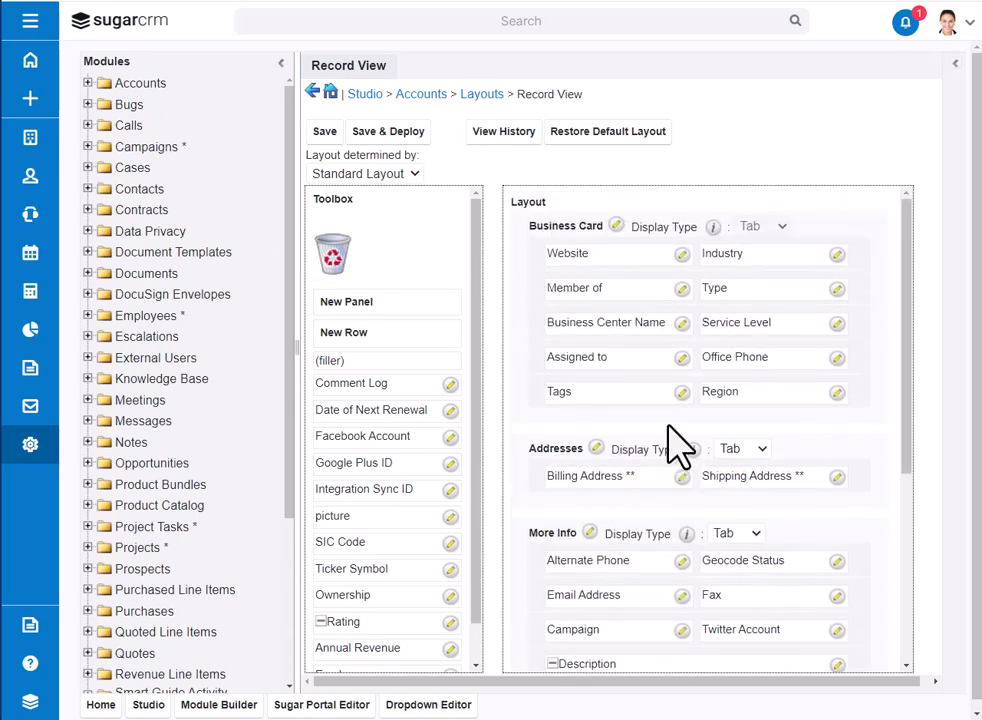
left_click_drag(598, 348, 610, 284)
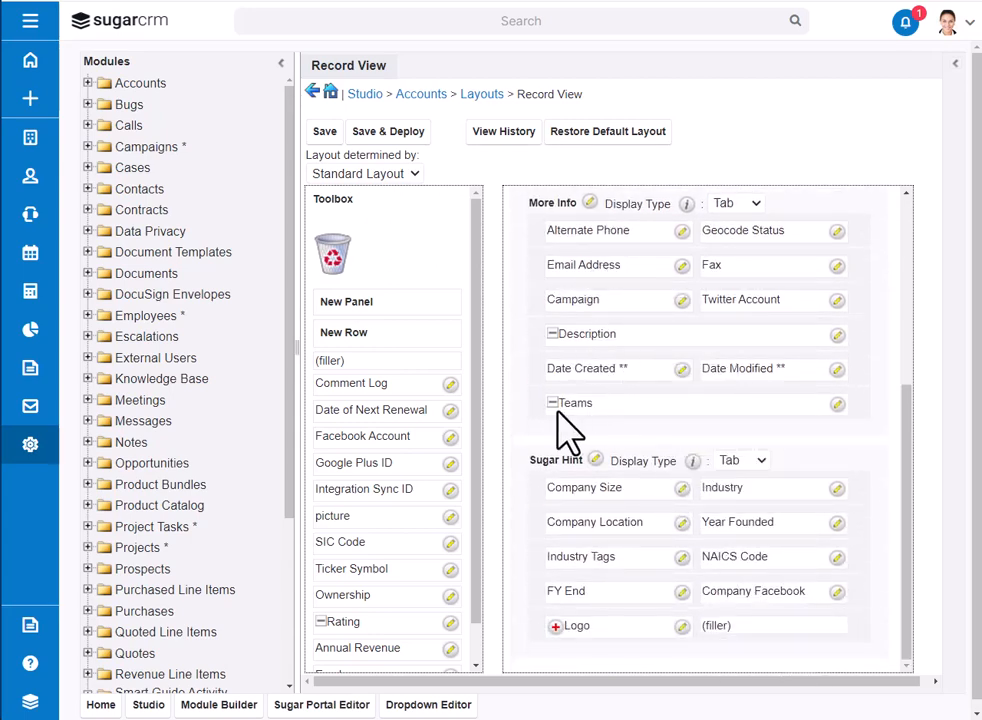
left_click(553, 403)
scroll(737, 416, "up", 3)
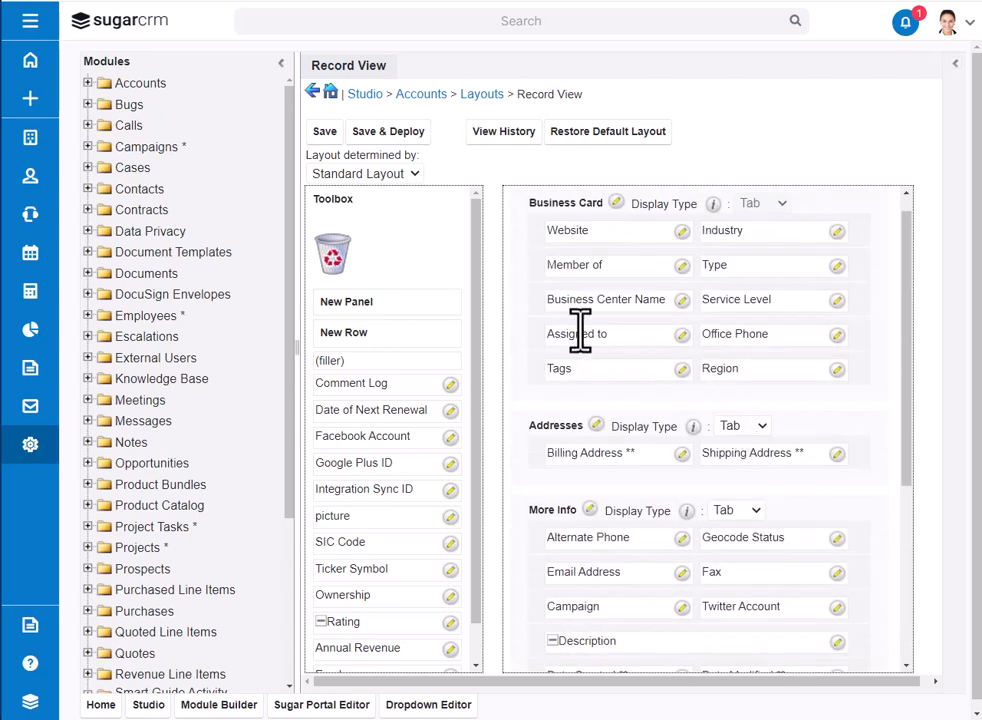
left_click_drag(580, 335, 738, 395)
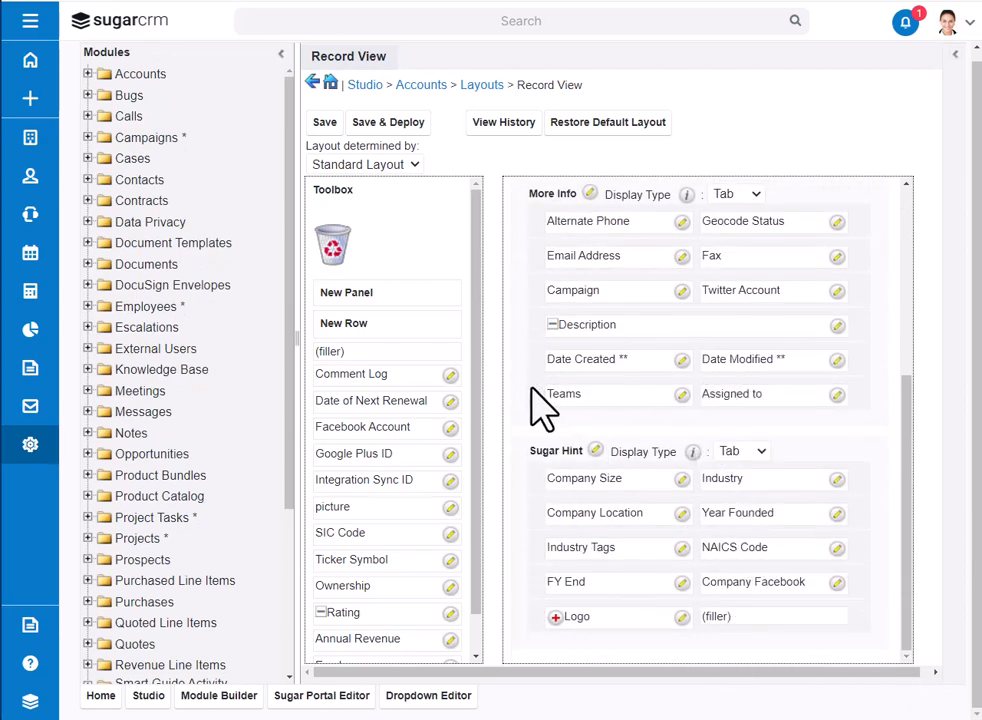
left_click_drag(543, 405, 556, 238)
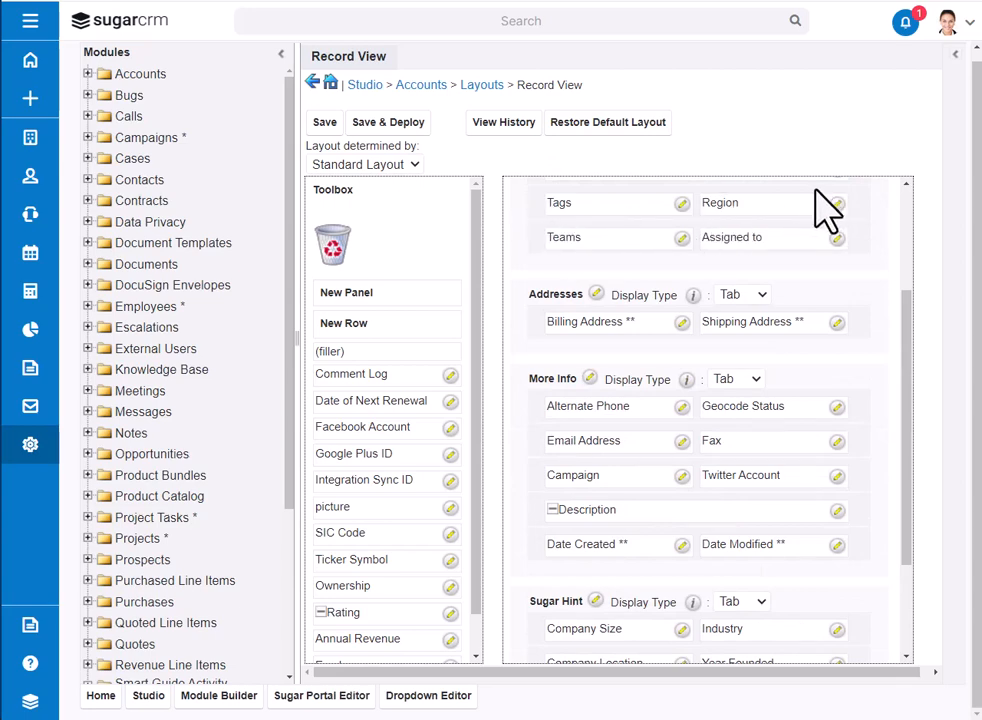
left_click(413, 128)
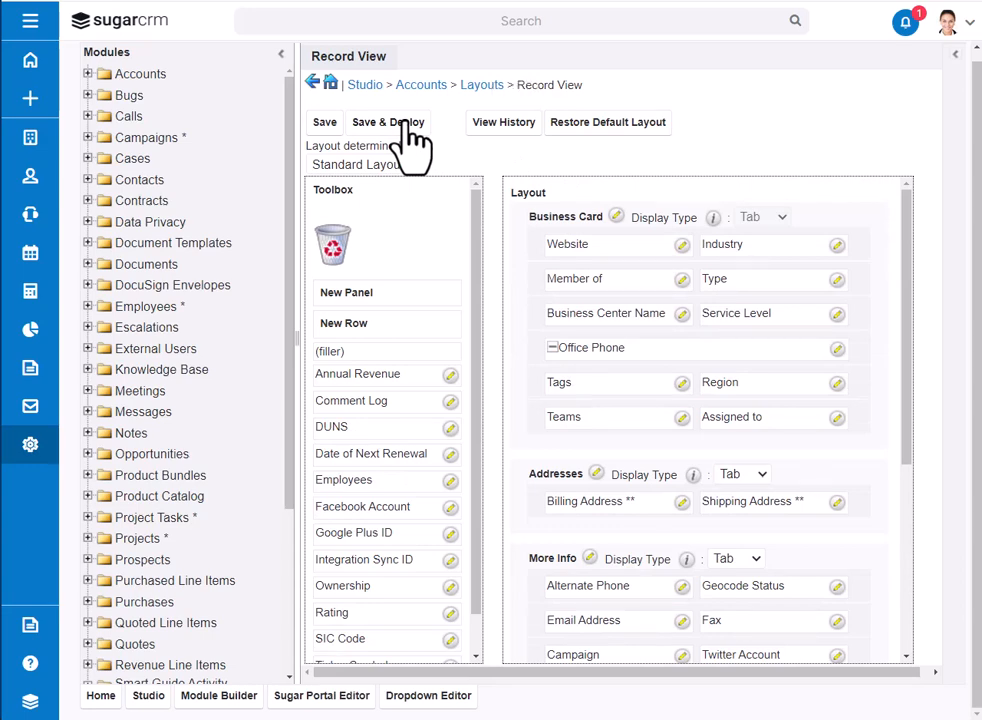
- In the Accounts List View layout, move Date Modified and Date Created from the Default to the Available fields
left_click(484, 85)
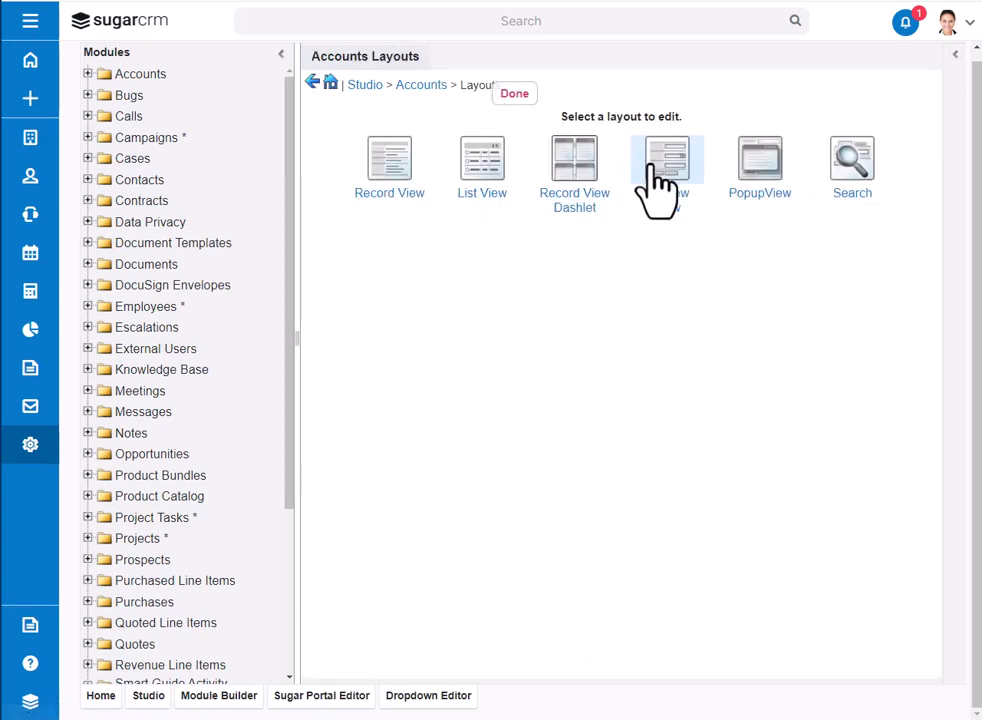
left_click(486, 166)
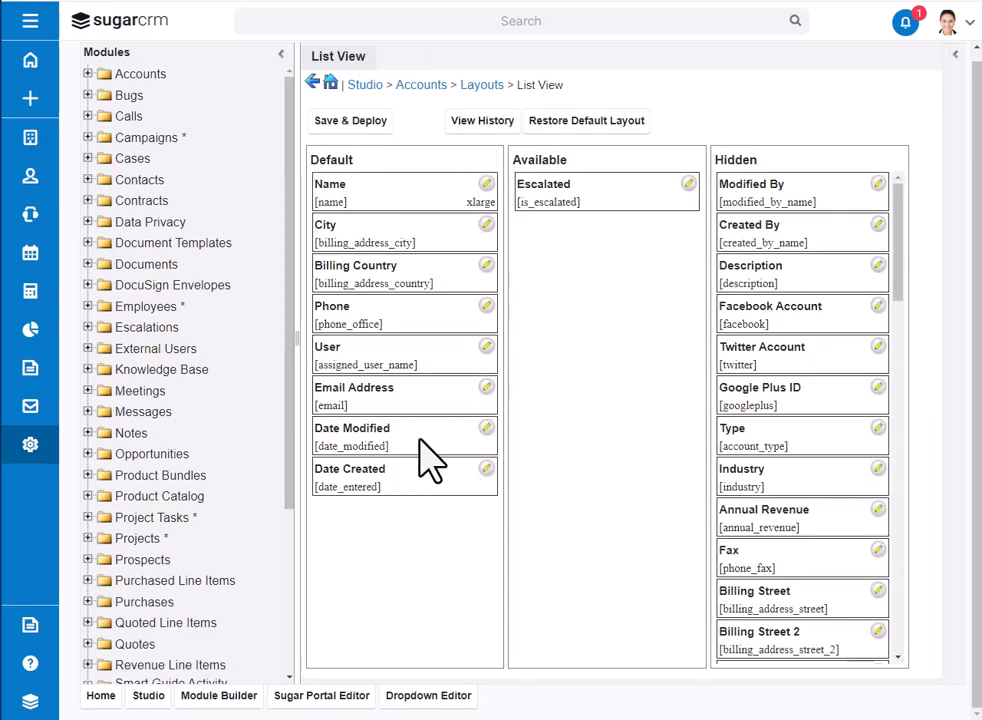
left_click_drag(420, 440, 625, 200)
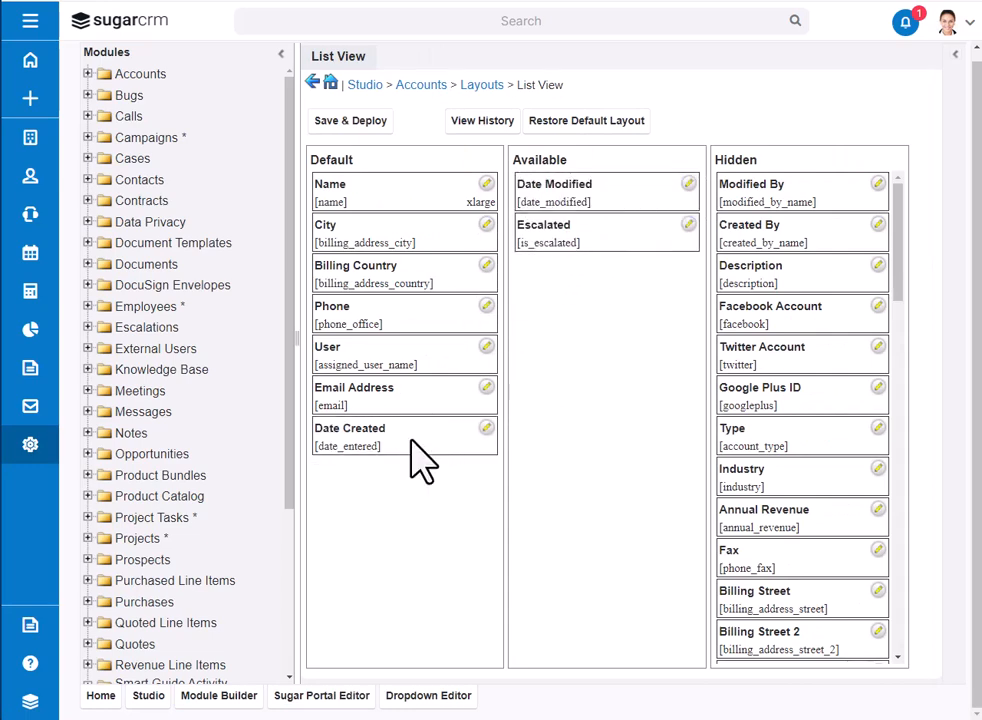
left_click_drag(420, 460, 629, 248)
- Add Region to the Default columns between City and Phone, move Billing Country to Hidden, and save and deploy the List View
scroll(800, 470, "down", 1)
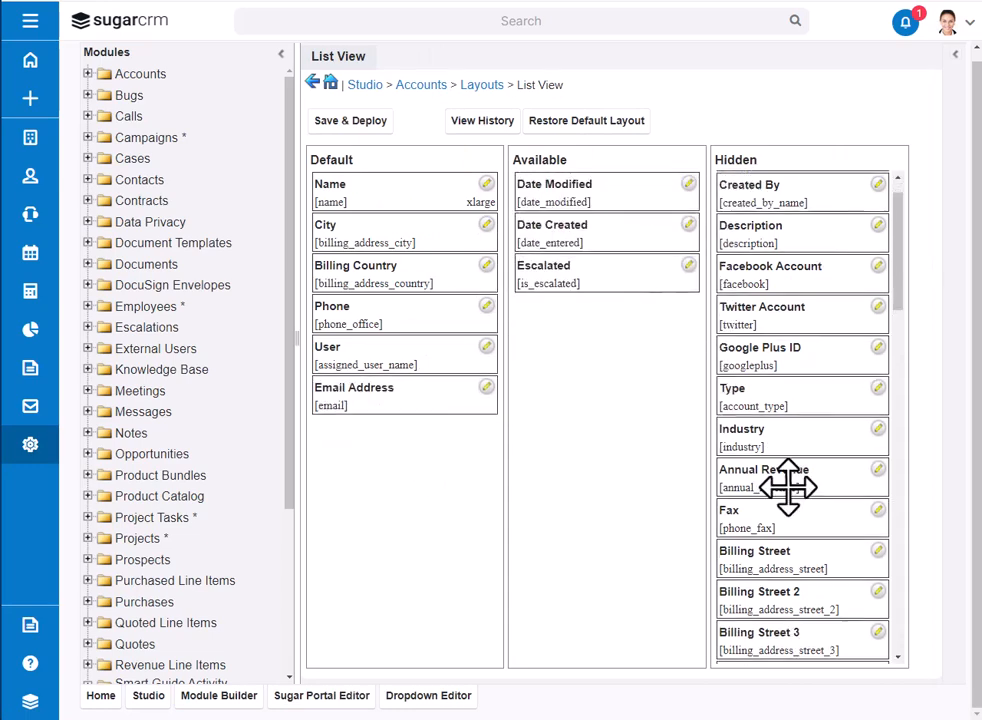
scroll(788, 487, "down", 5)
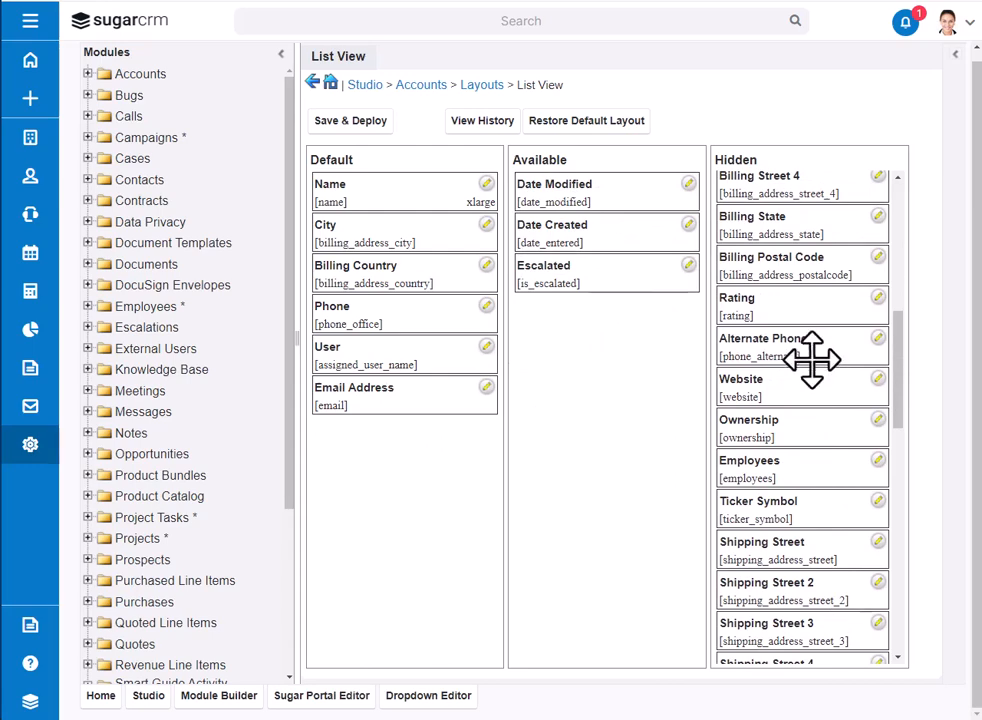
scroll(811, 357, "down", 10)
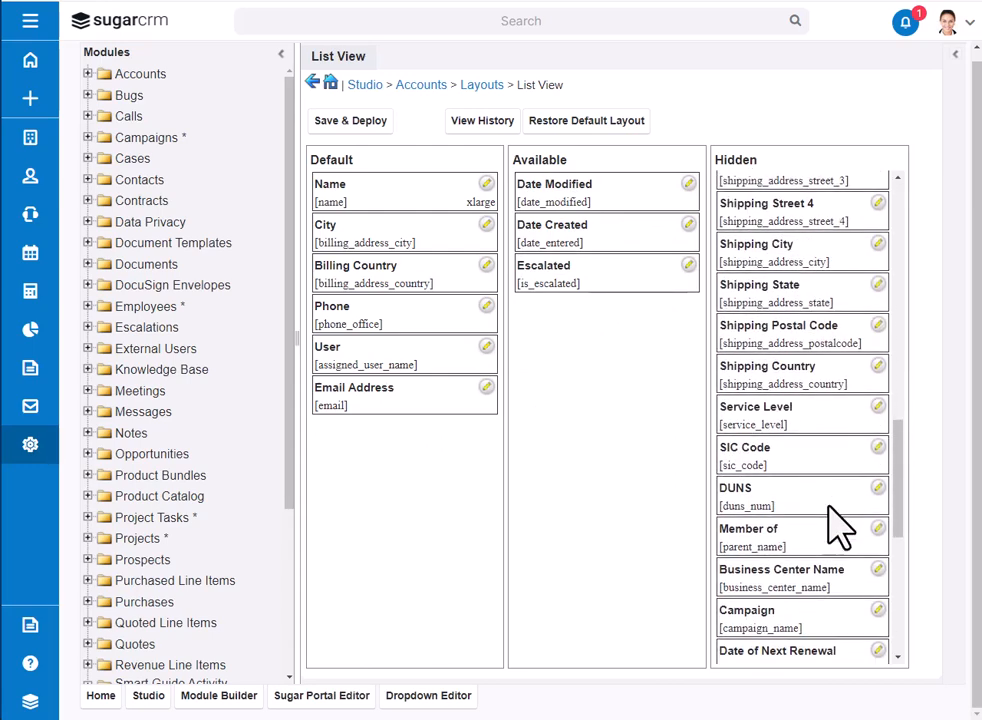
scroll(838, 522, "down", 6)
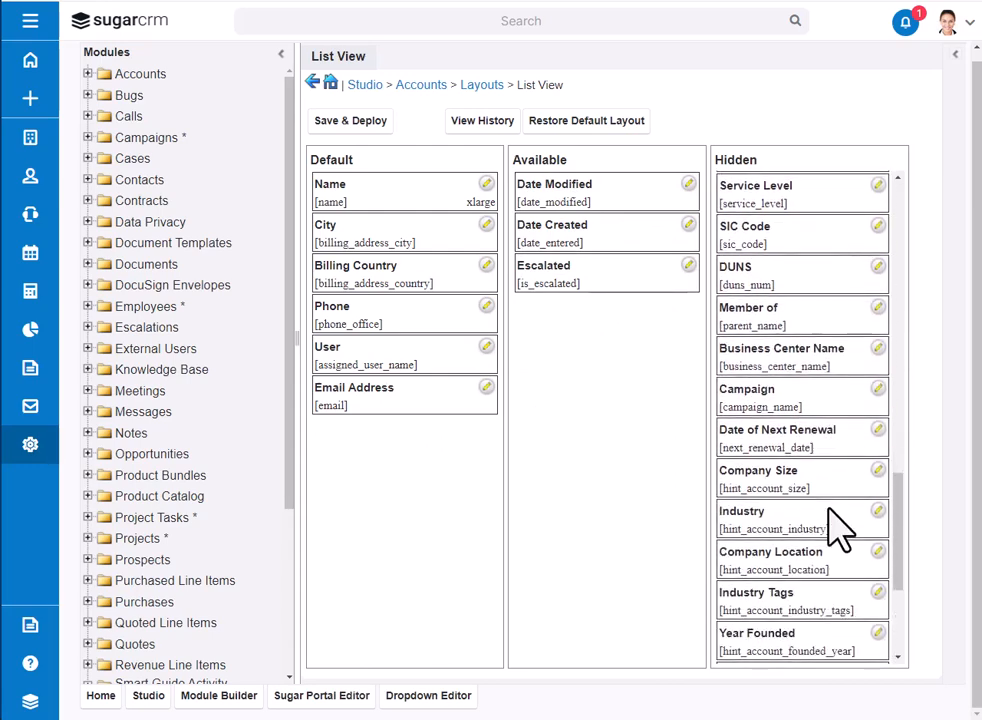
scroll(838, 527, "down", 3)
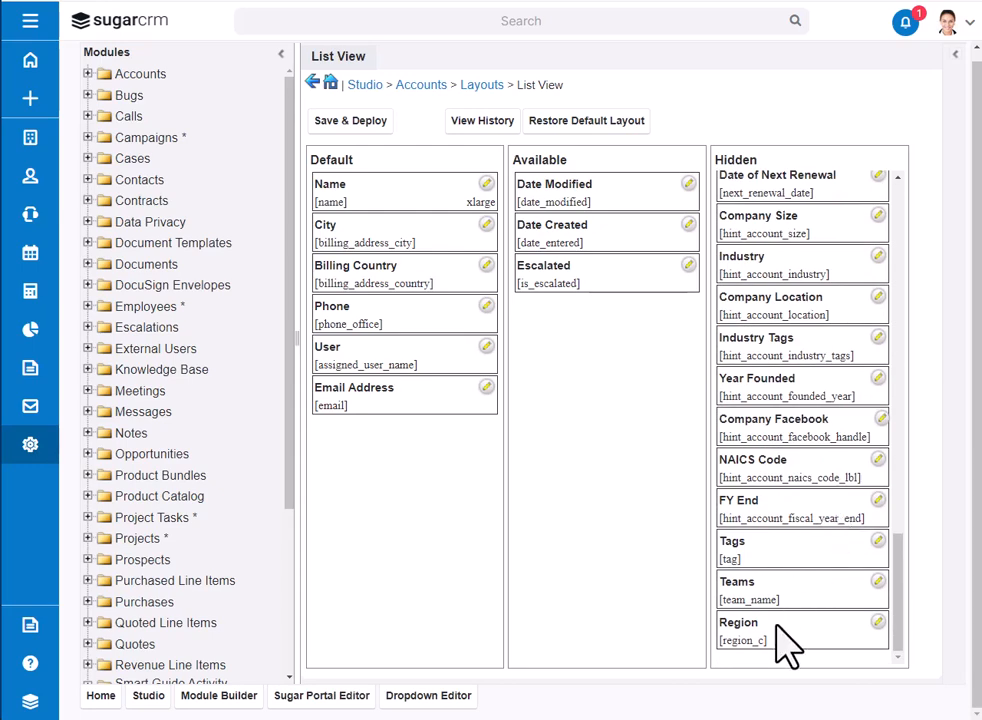
left_click_drag(776, 630, 363, 307)
left_click_drag(447, 276, 785, 235)
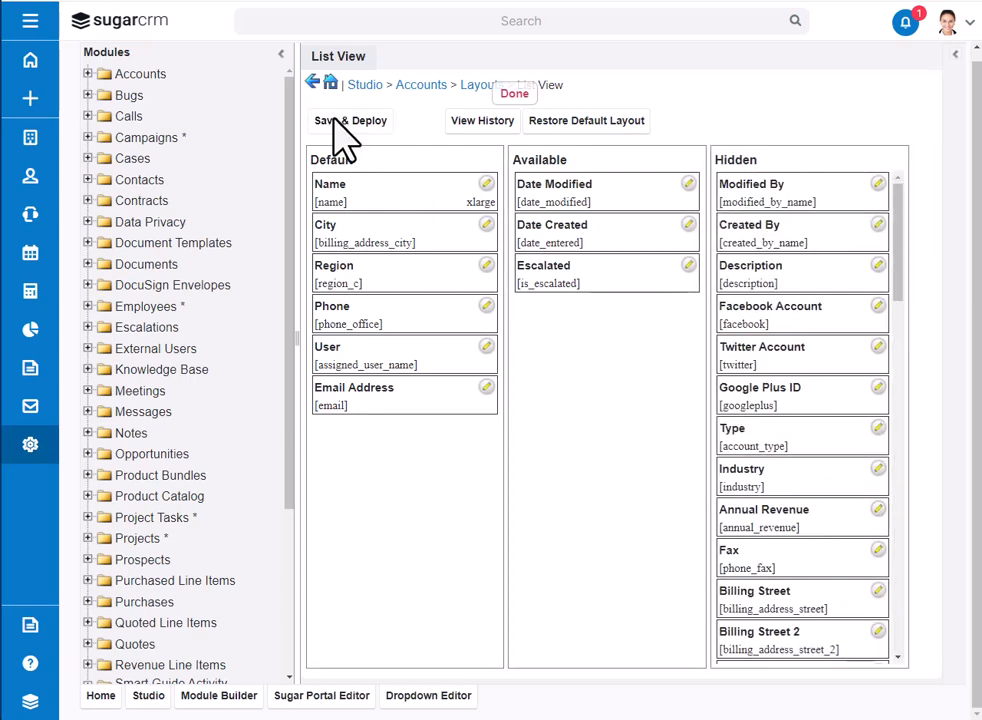
- In the Accounts Search layout, move Region from Hidden to Default below Annual Revenue, and save and deploy it
left_click(472, 86)
left_click(852, 172)
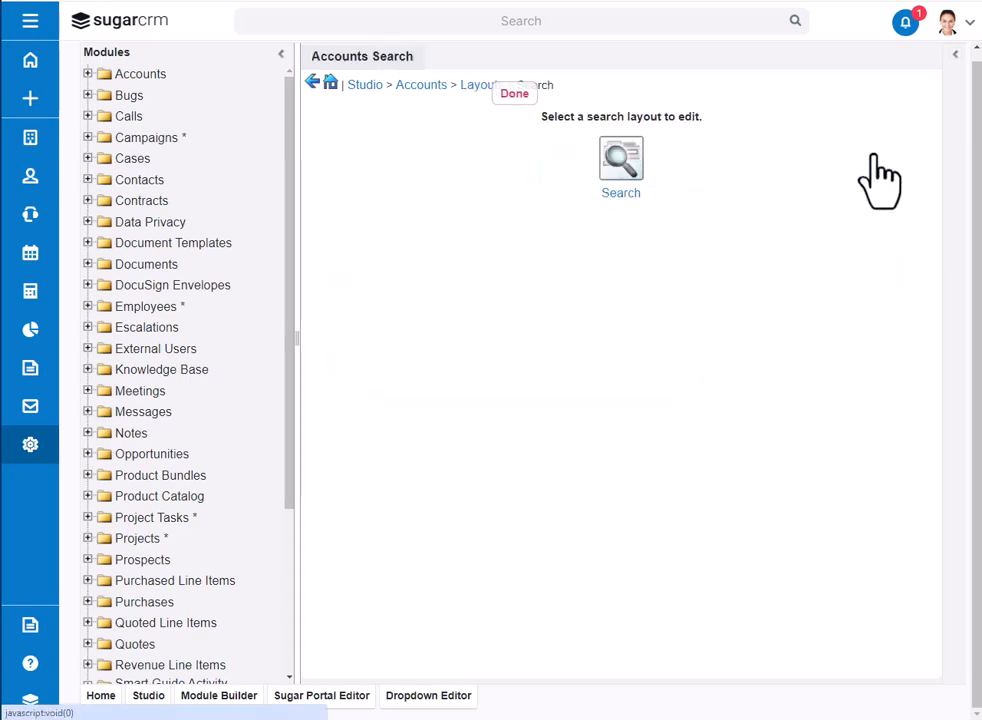
left_click(620, 165)
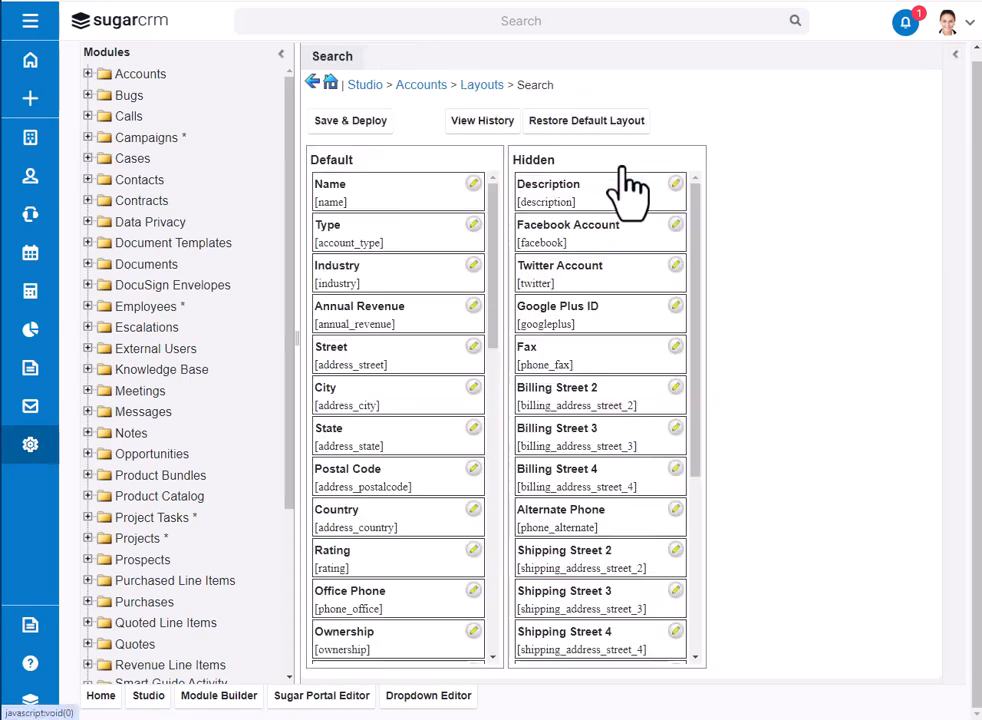
scroll(614, 285, "down", 3)
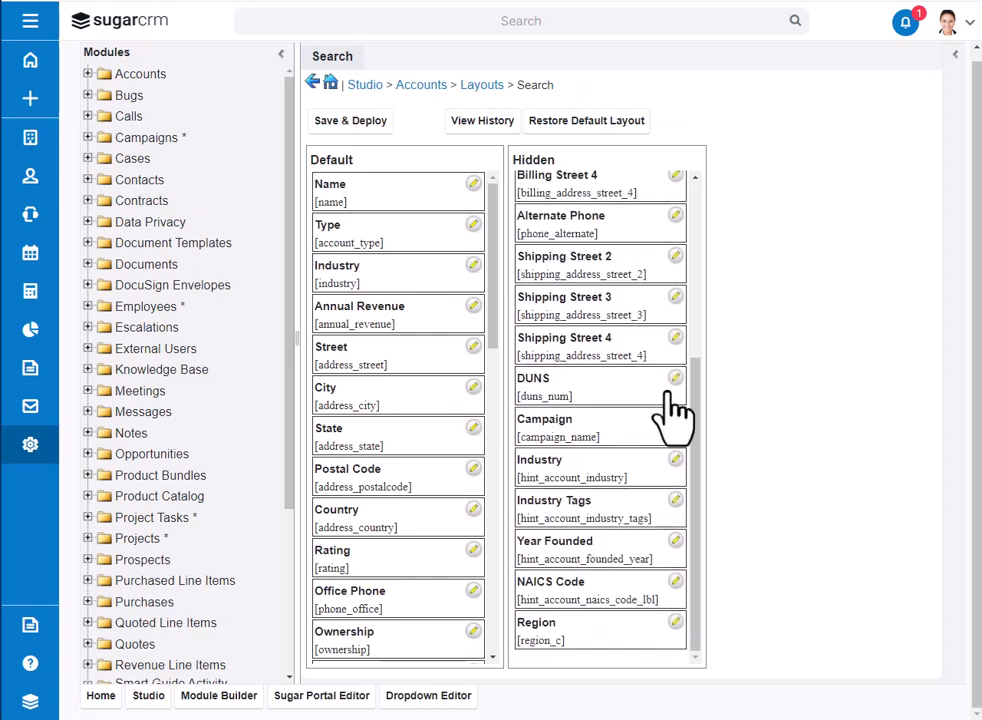
left_click_drag(557, 630, 350, 348)
left_click(364, 122)
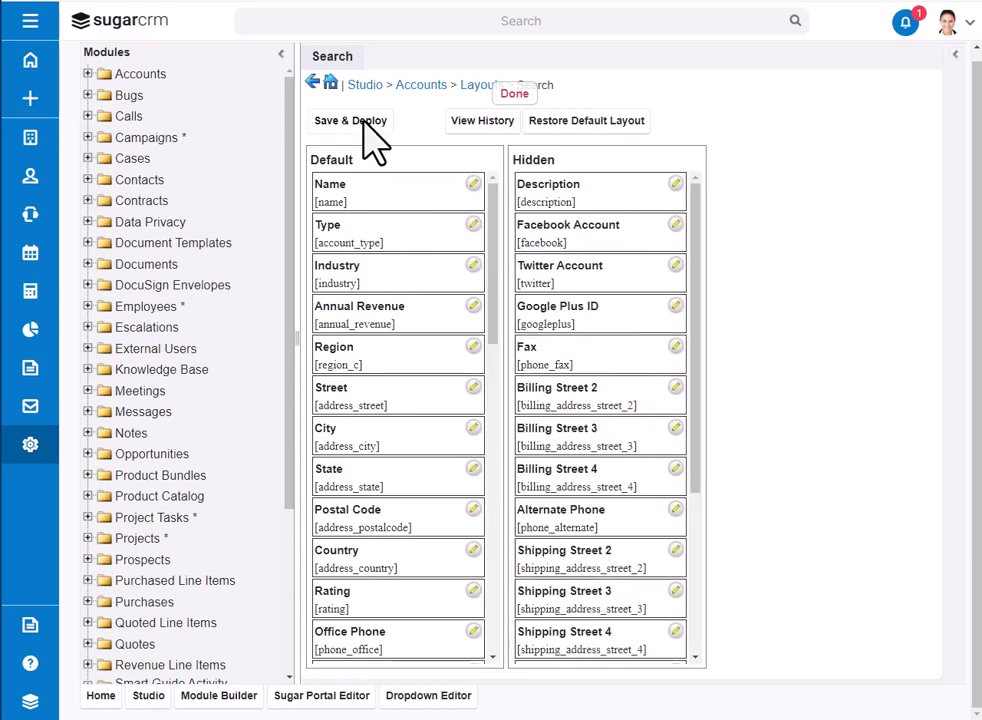
- Check the Accounts list at full width with the dashboard collapsed, including which columns can be shown or hidden
left_click(31, 140)
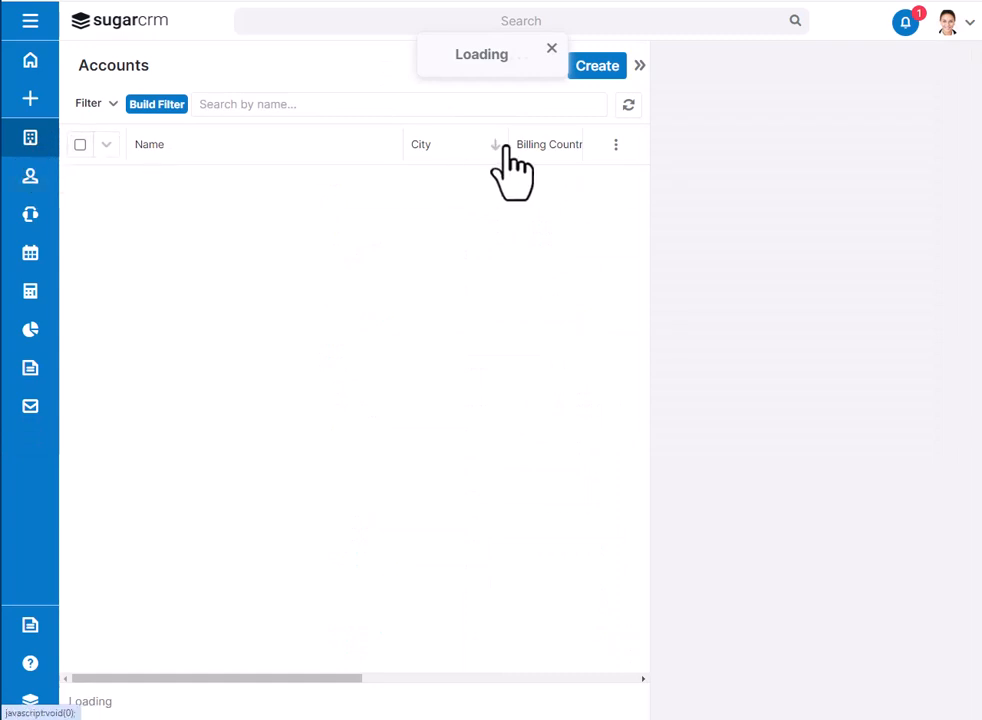
left_click(640, 66)
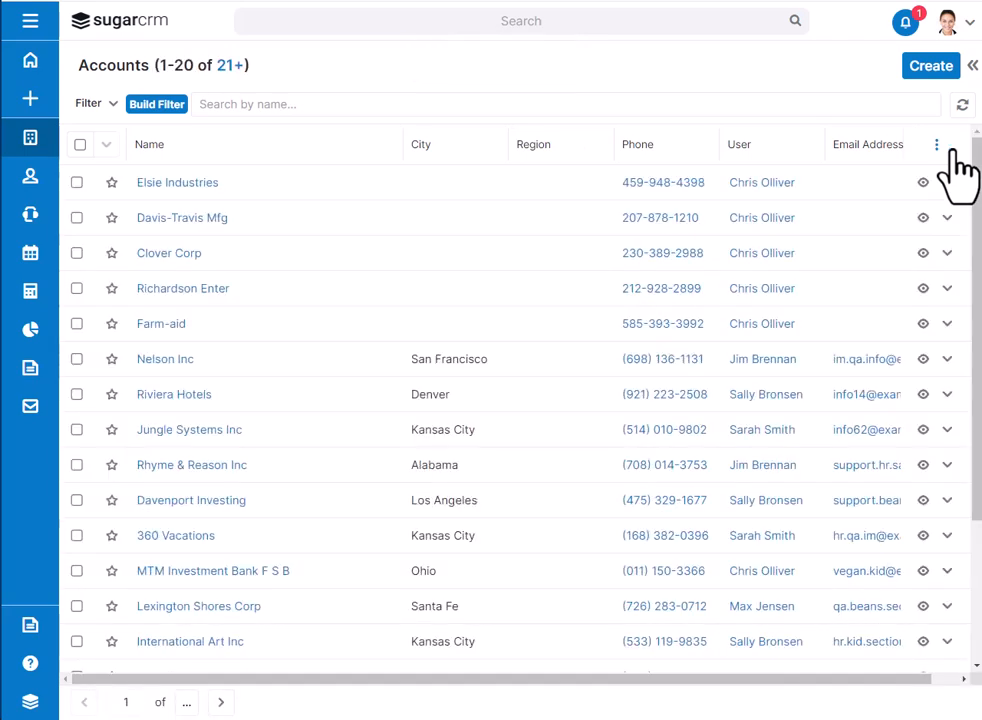
left_click(940, 150)
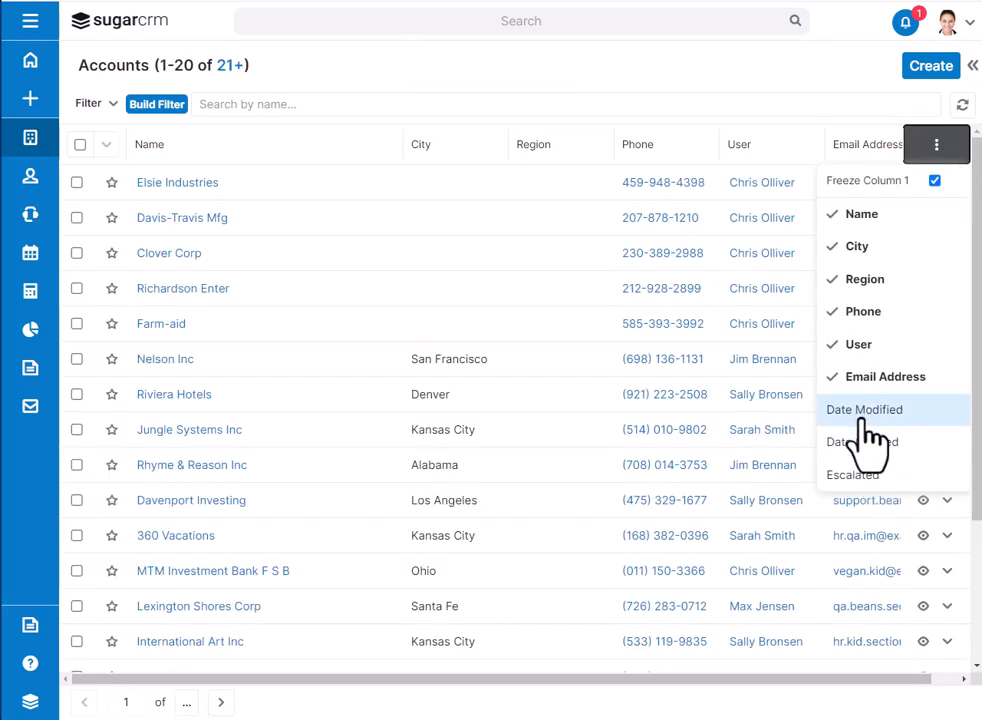
left_click(785, 72)
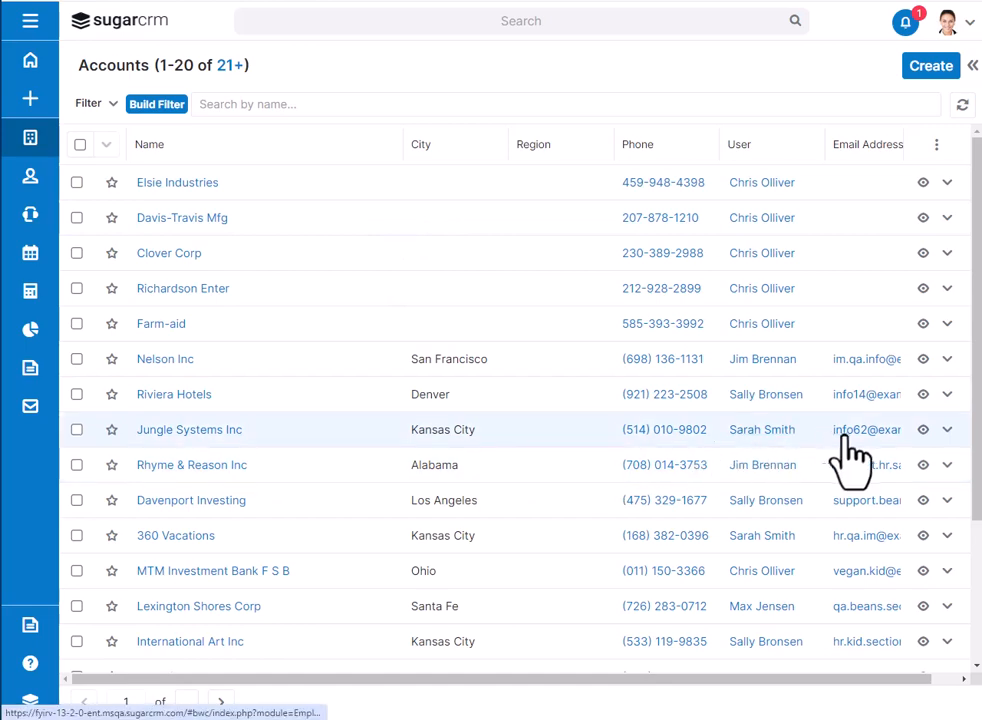
- In the Accounts List View layout in Studio, set the Name column's width to medium, and save and deploy the layout
left_click(393, 195)
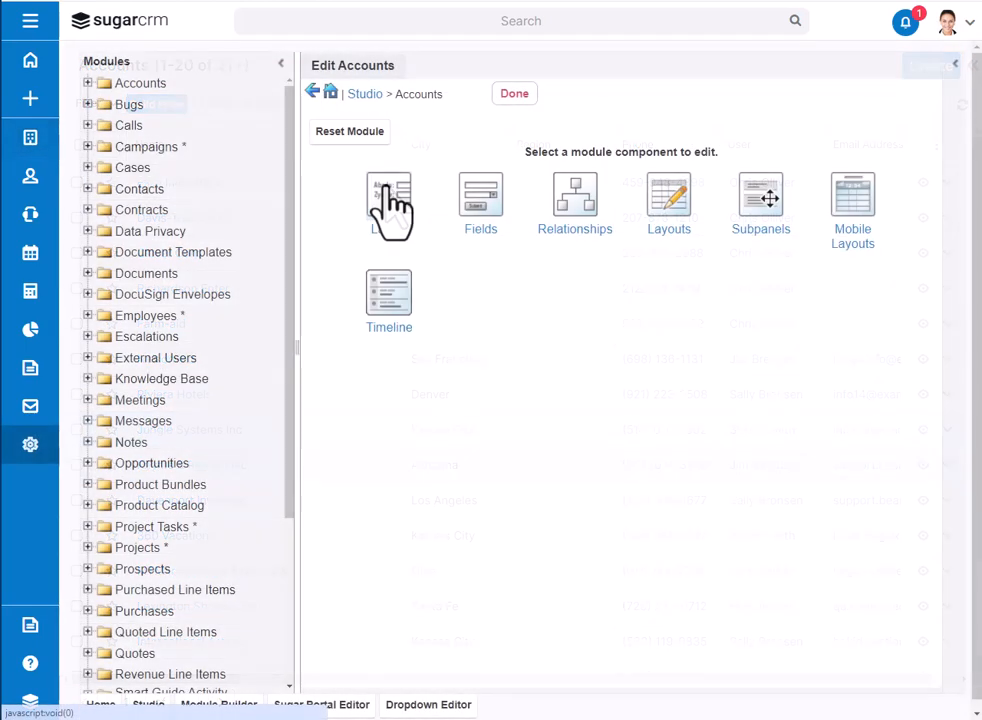
left_click(652, 196)
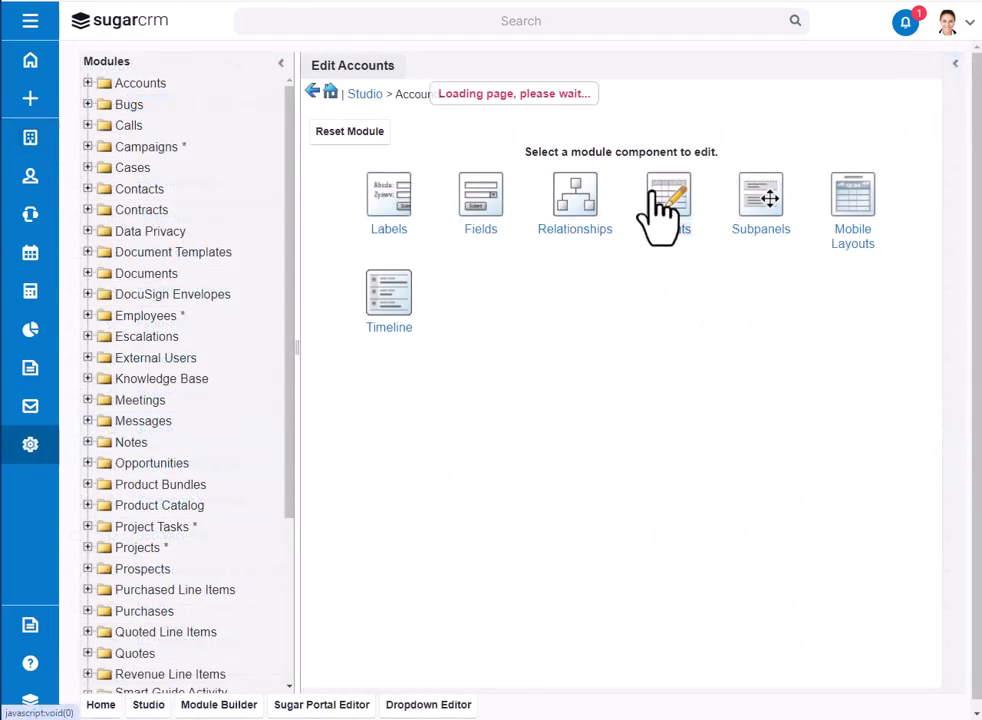
left_click(482, 188)
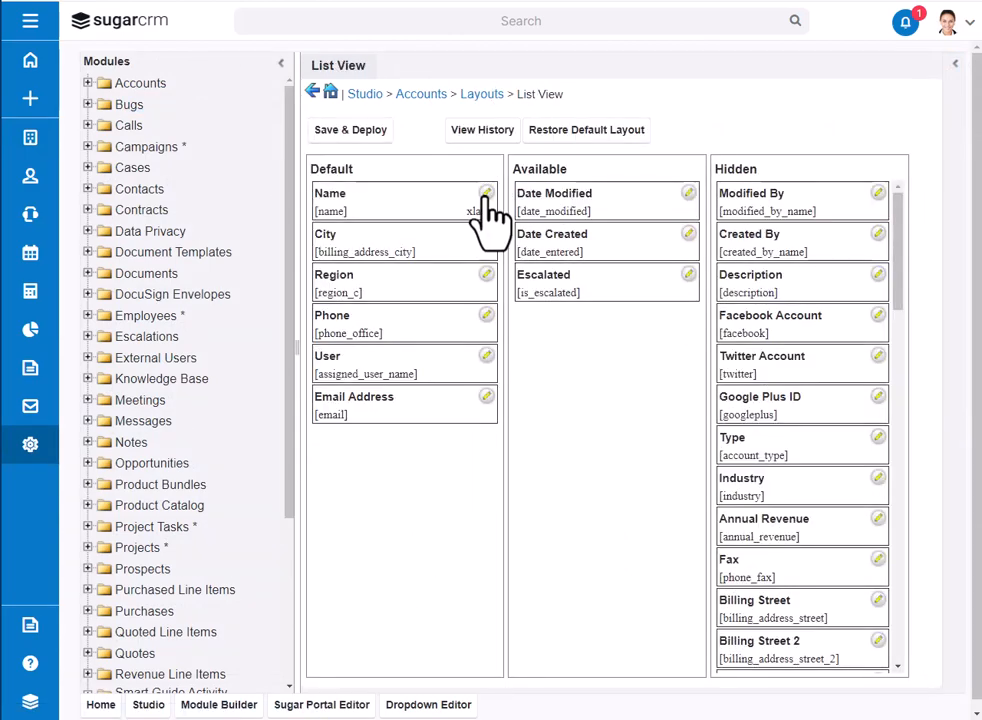
left_click(485, 195)
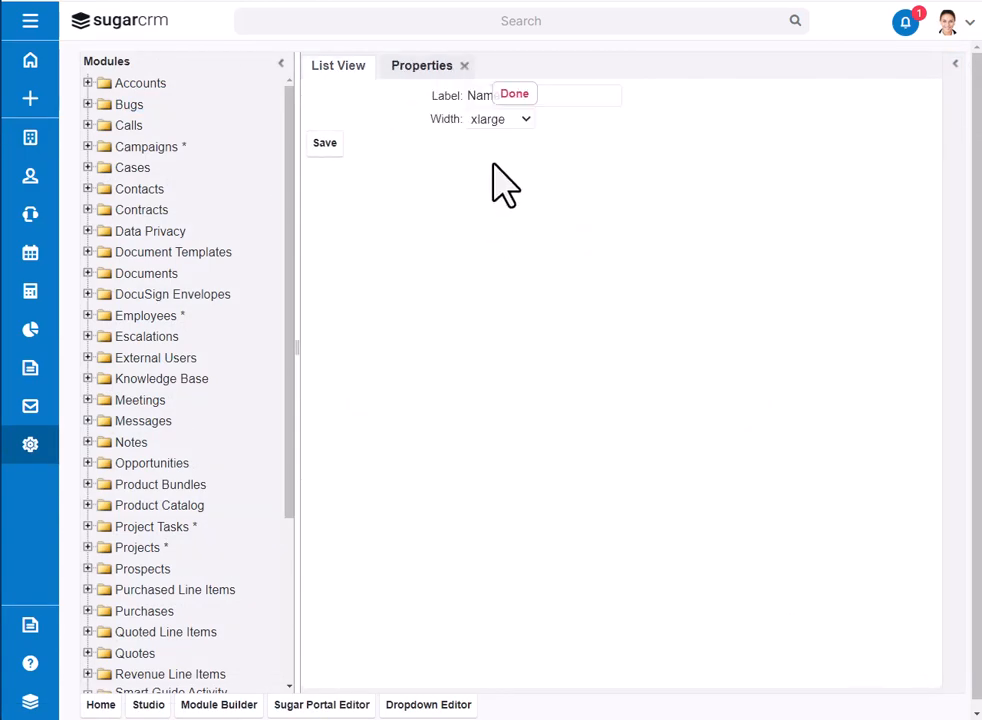
left_click(505, 124)
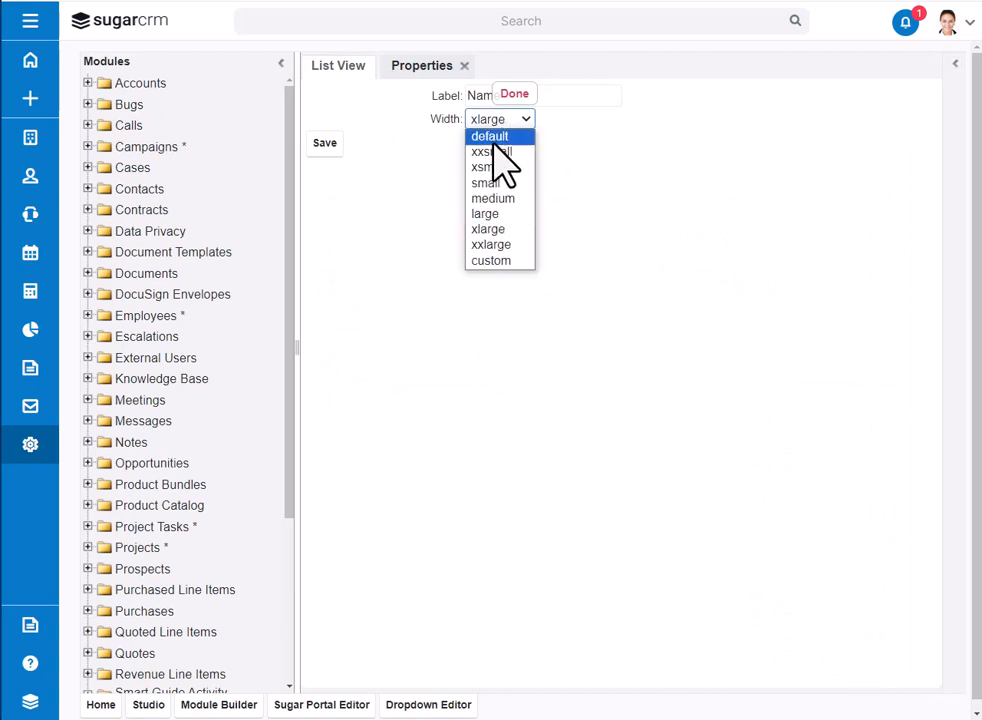
left_click(490, 199)
left_click(324, 146)
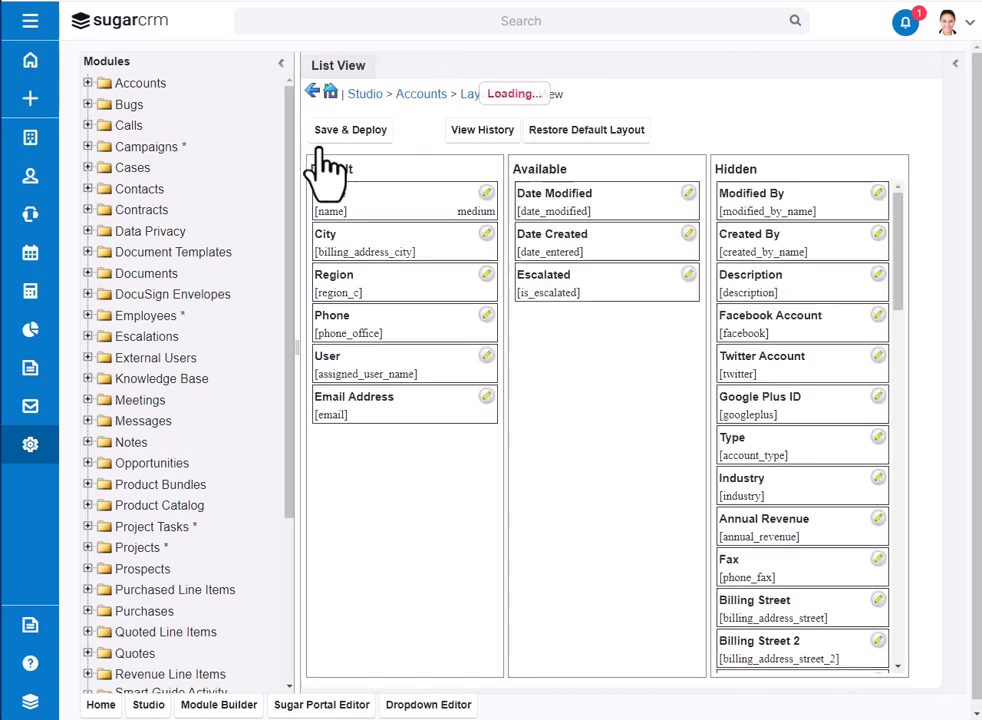
left_click(340, 136)
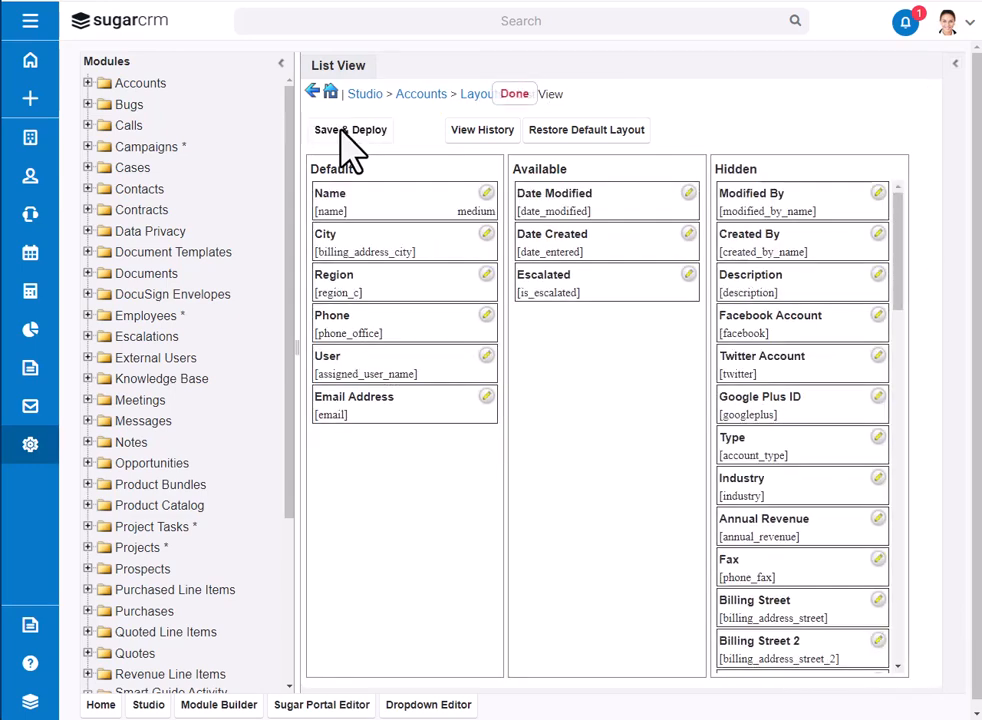
- In the Accounts module, review the Addresses, More Info and Sugar Hint tabs of the Q.R.&E. Corp record
left_click(31, 140)
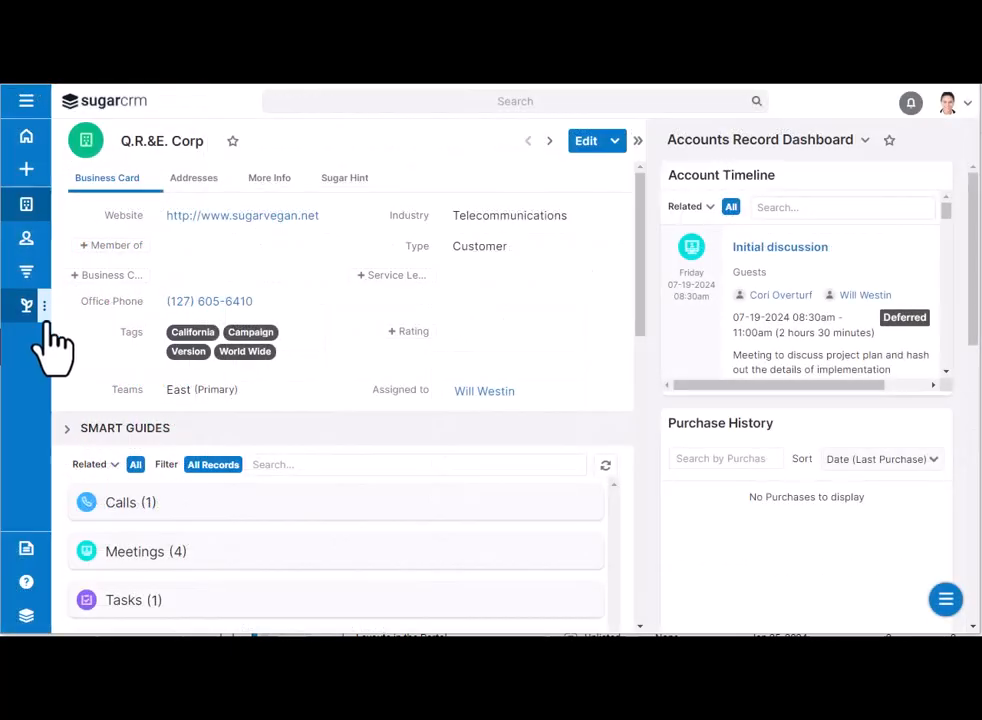
left_click(207, 186)
left_click(268, 180)
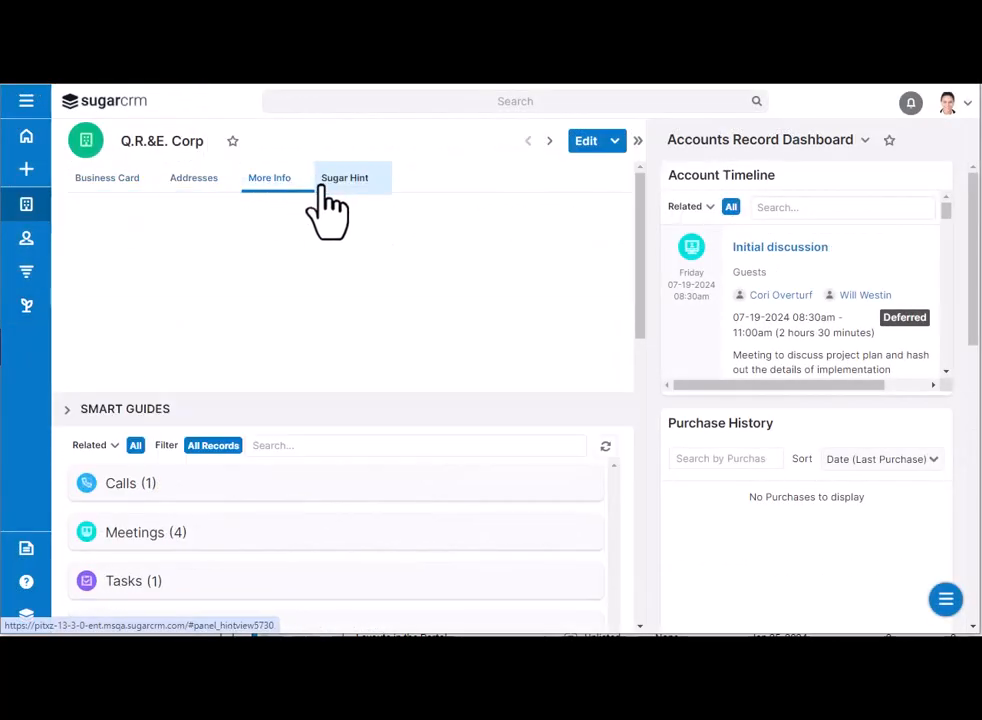
left_click(350, 190)
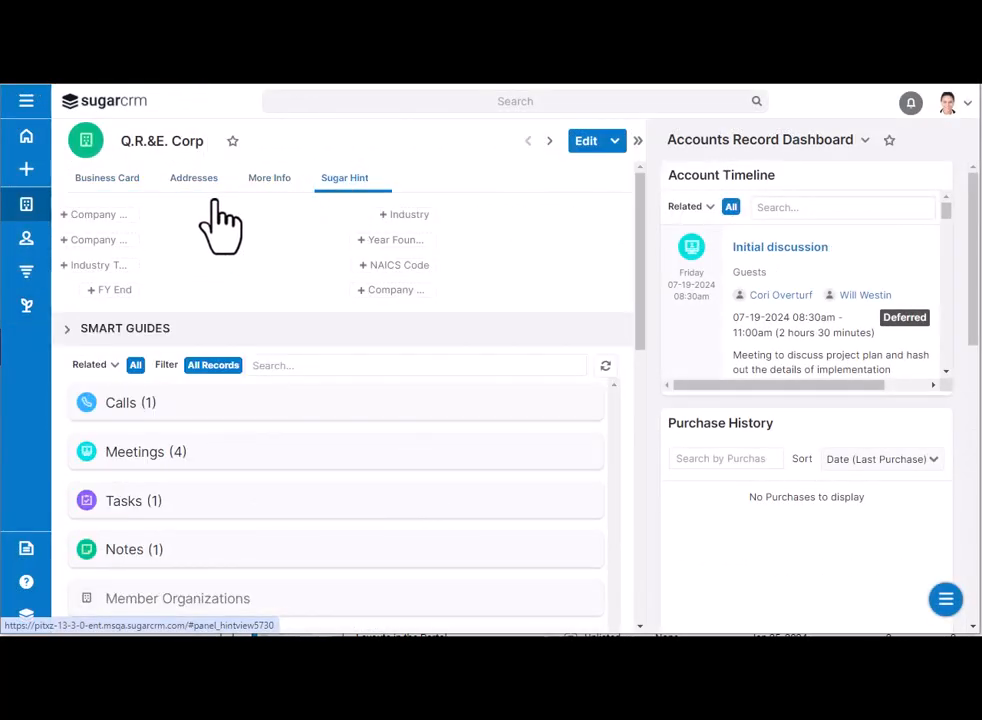
- Start building a filter in the Accounts list and look through the fields offered for it, including Region
left_click(27, 206)
left_click(138, 178)
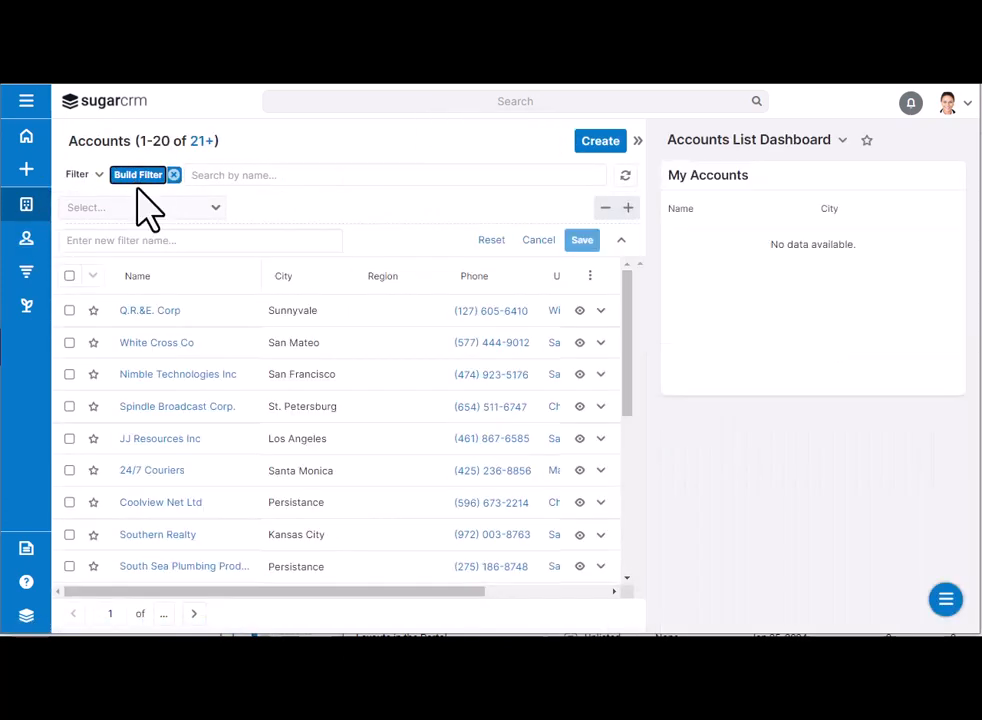
left_click(131, 208)
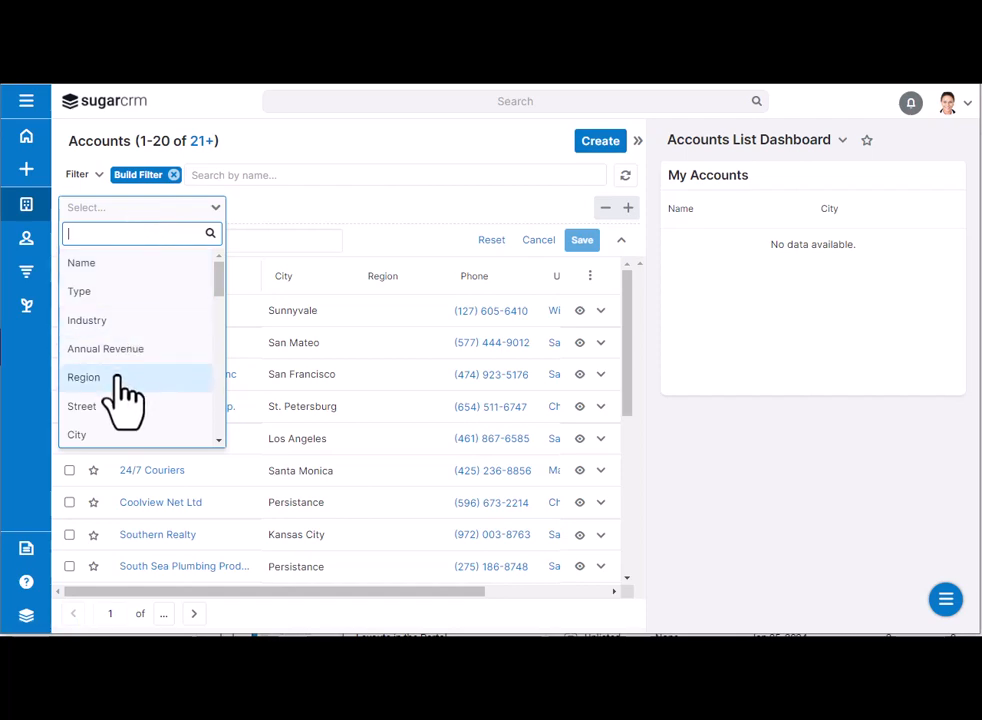